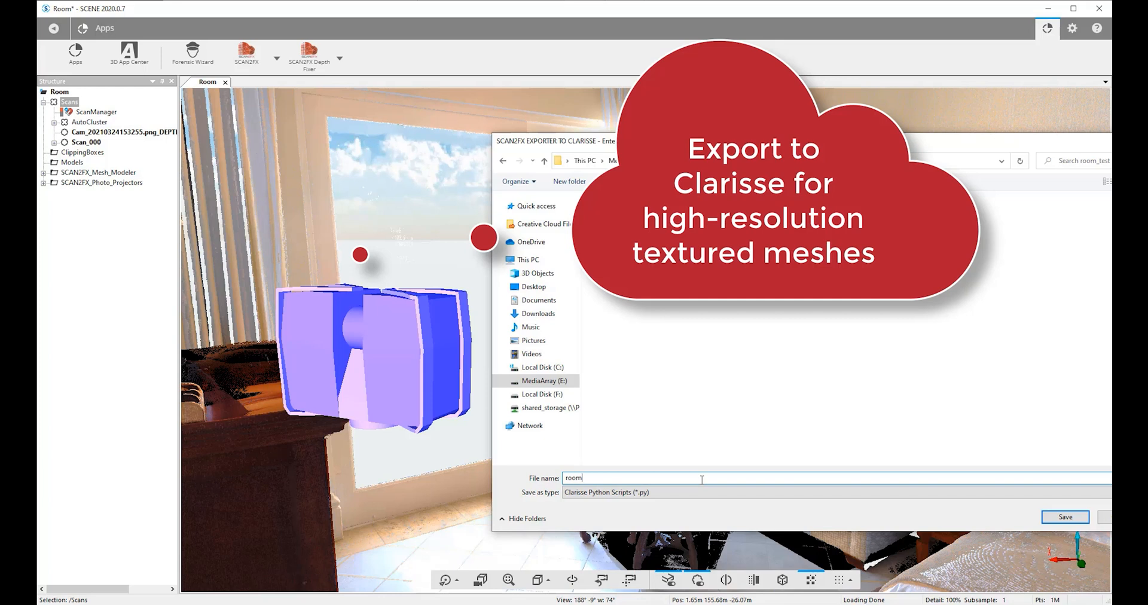
- Export the scans and photo projectors as a Clarisse Python script named room
key("Return")
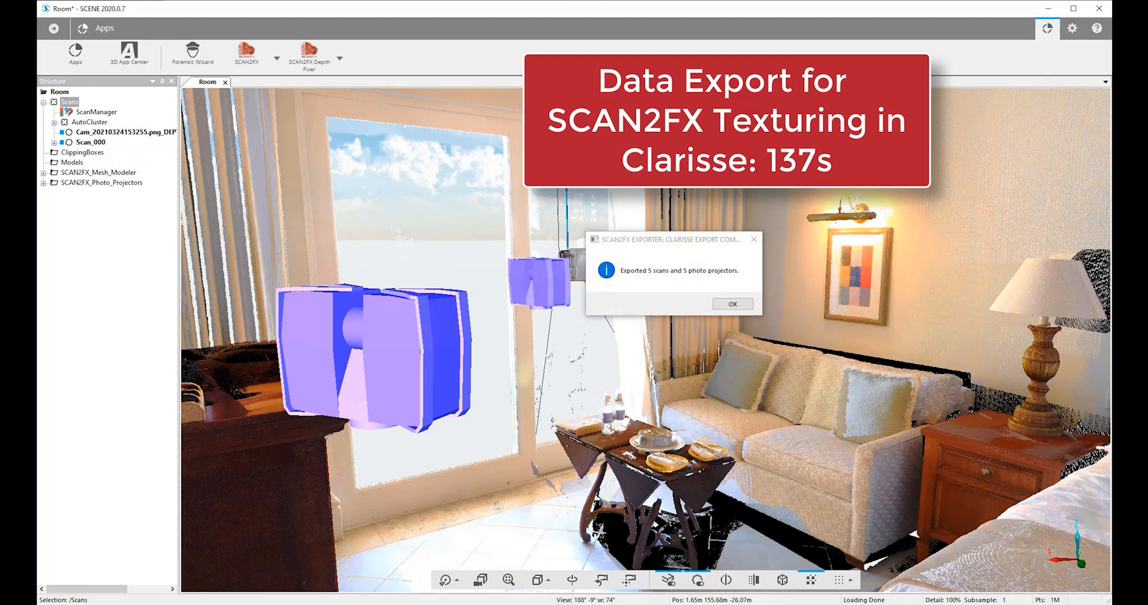
left_click(739, 305)
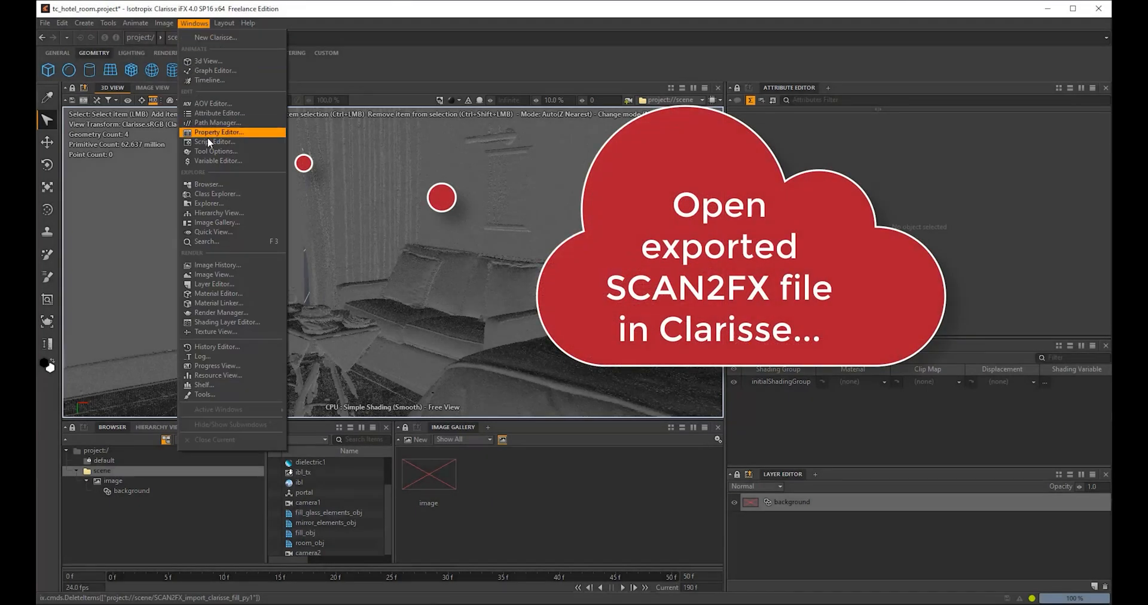
- Switch to Clarisse, load the exported room.py in the Script Editor, run the SCAN2FX import and close the editor
left_click(209, 142)
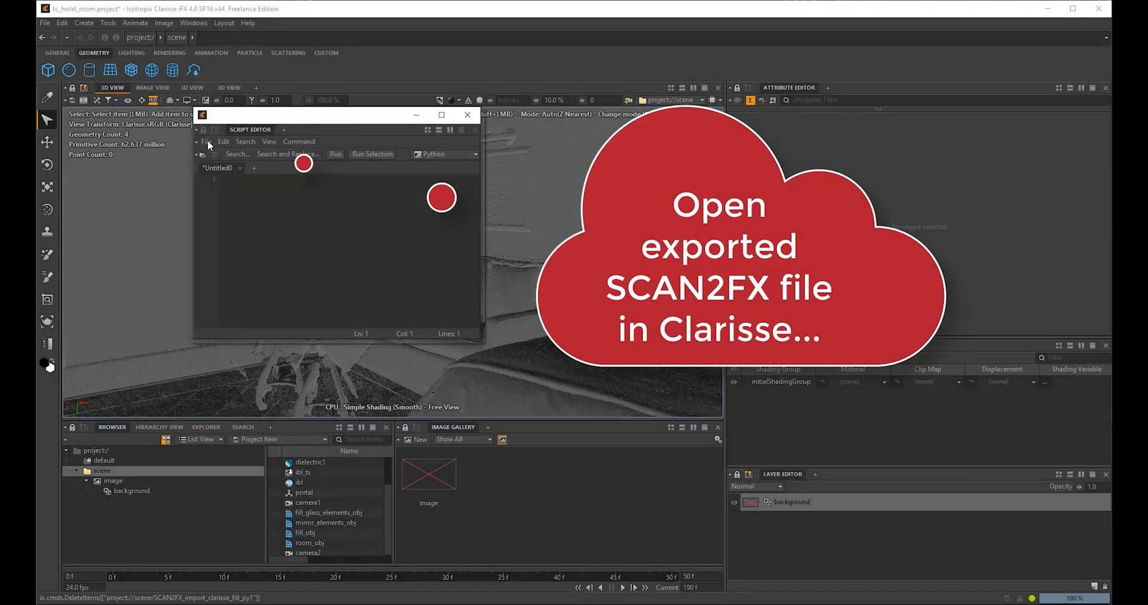
left_click(207, 142)
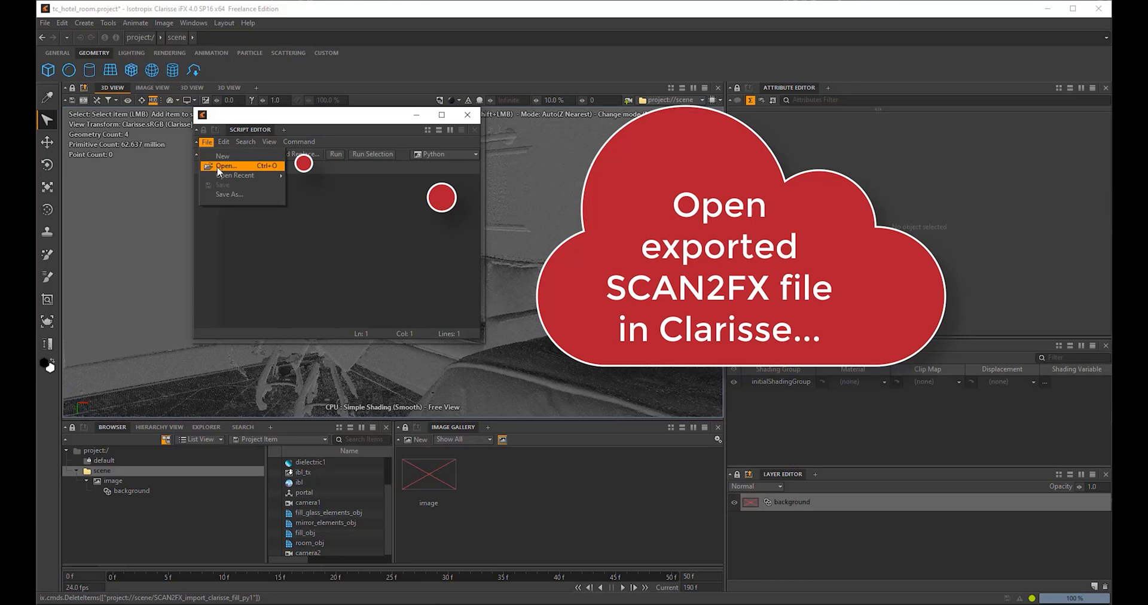
left_click(230, 165)
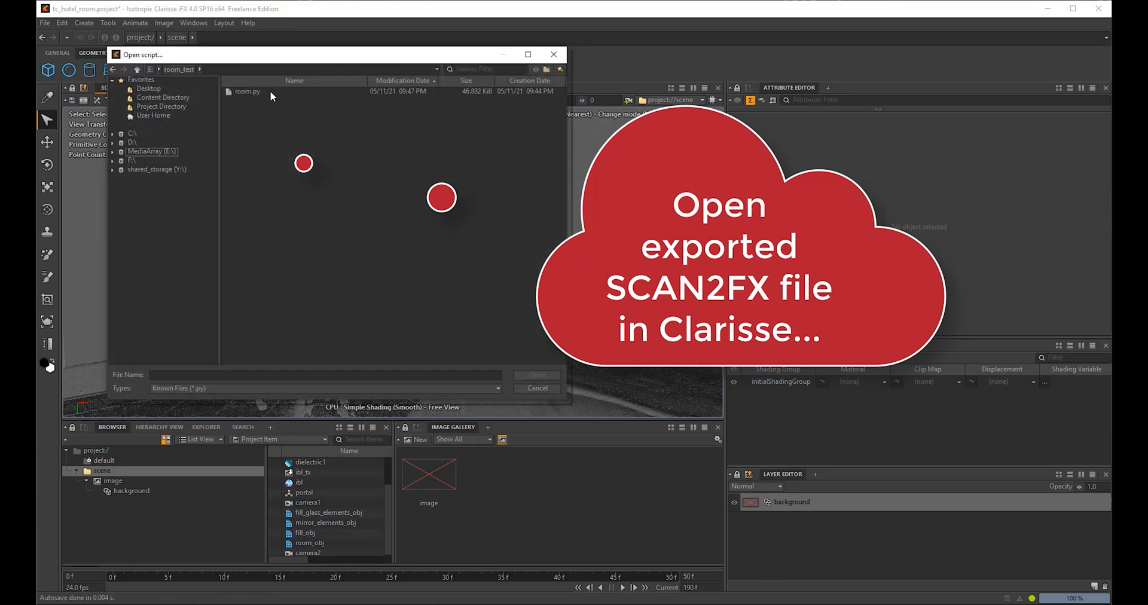
double_click(270, 90)
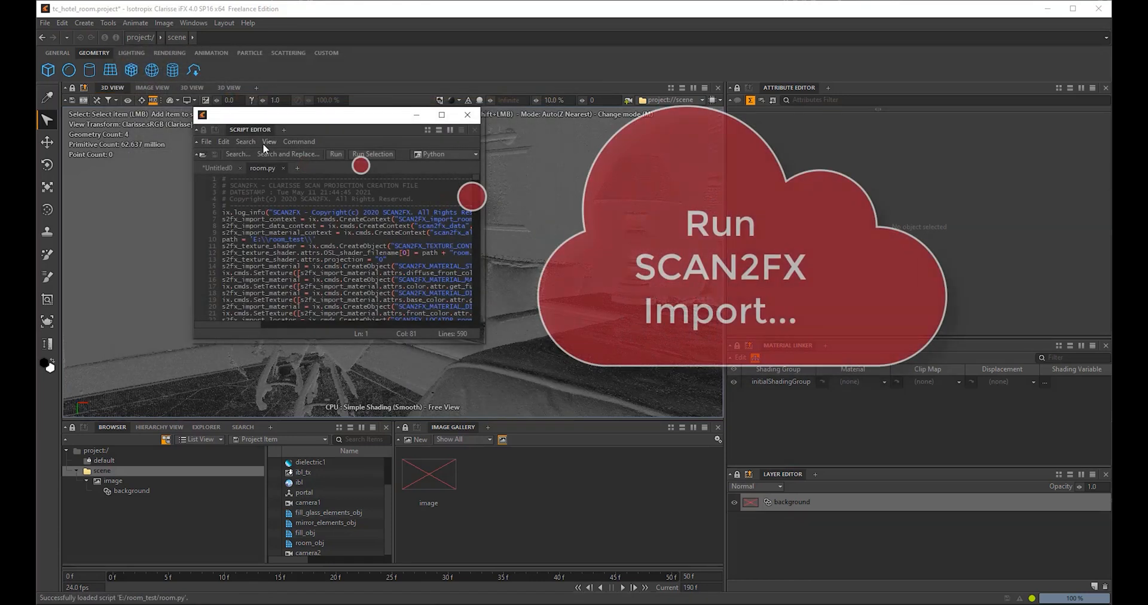
left_click(335, 154)
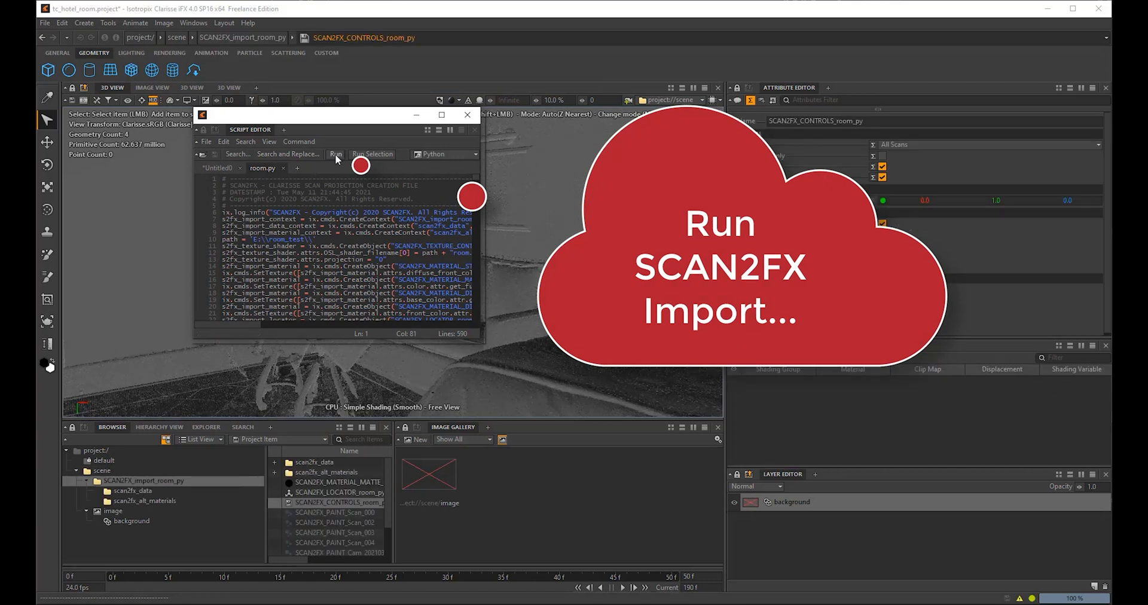
left_click(468, 115)
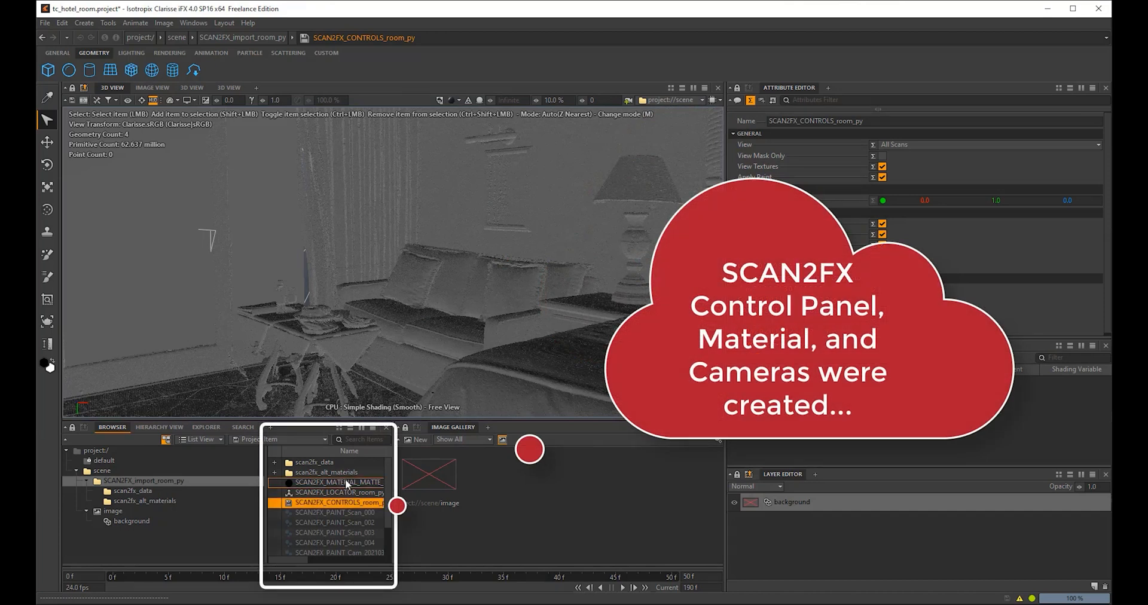
- Assign SCAN2FX_MATERIAL_MATTE_room_py to the room mesh and set the 3D view's shading to Progressive Rendering
left_click_drag(562, 354, 562, 354)
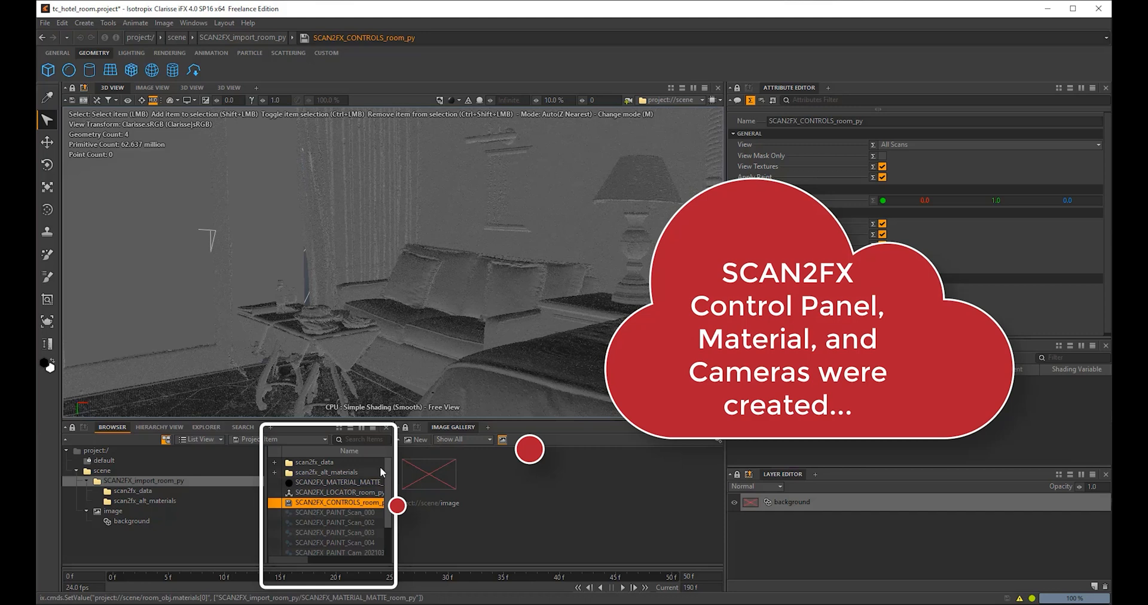
left_click(345, 482)
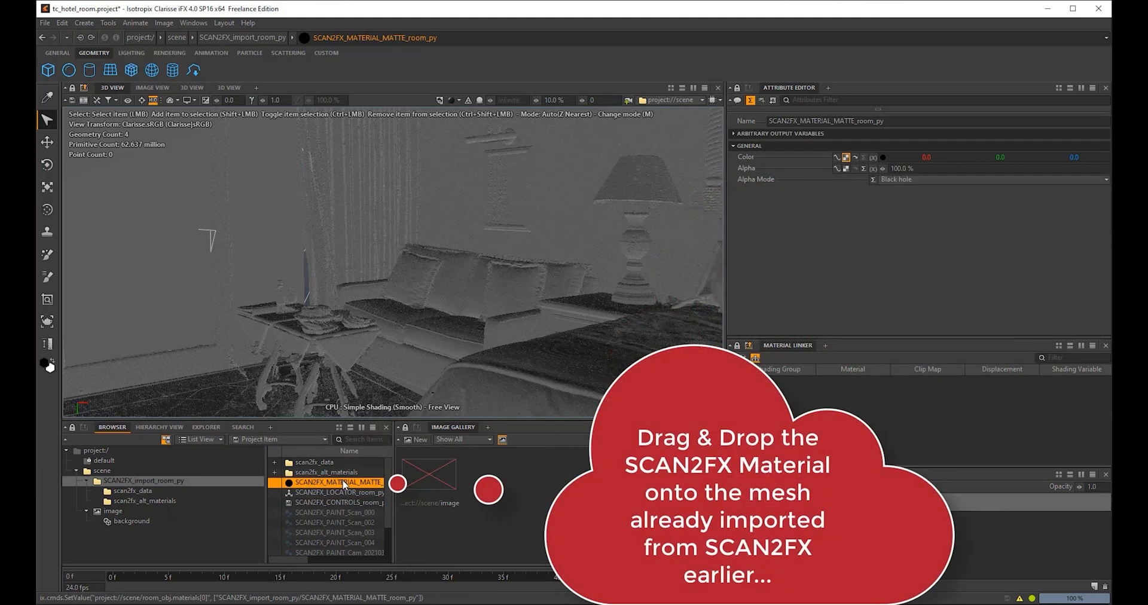
left_click(459, 101)
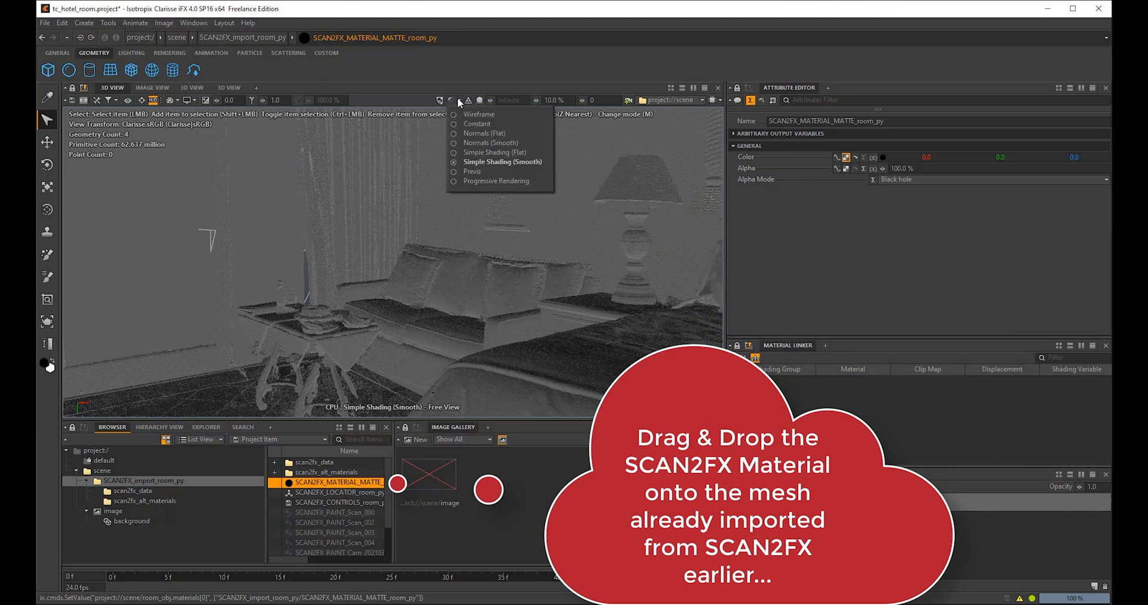
left_click(481, 184)
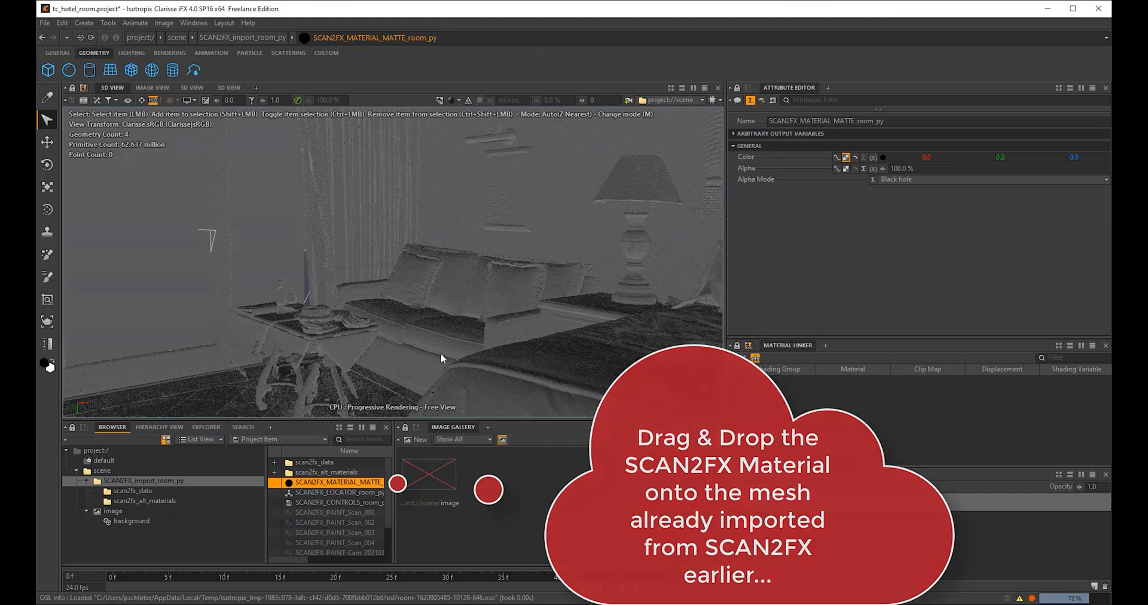
left_click(344, 502)
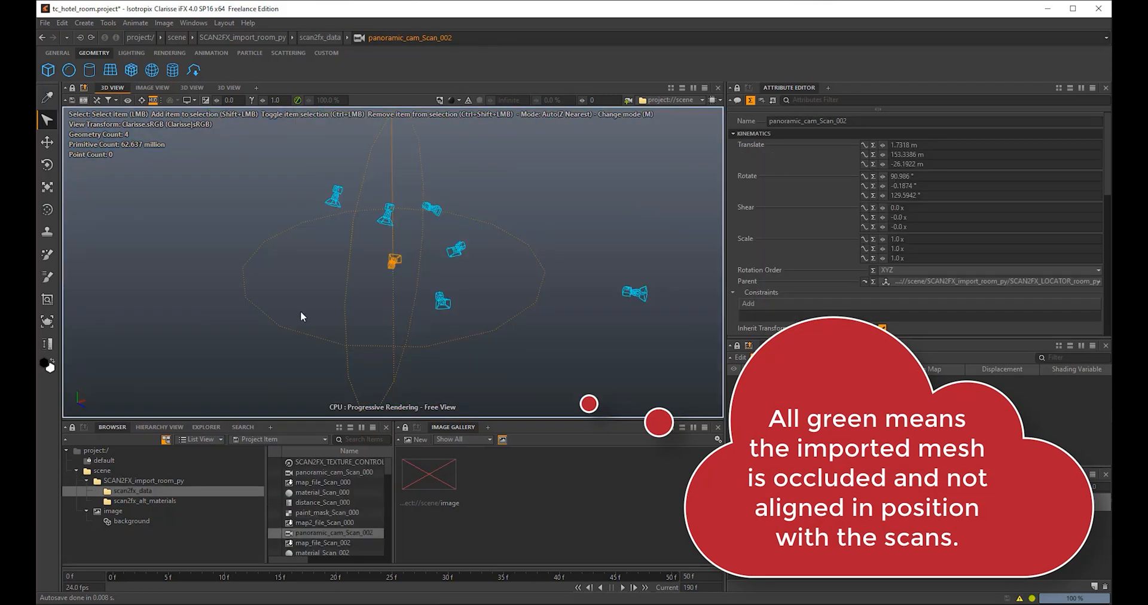
- Turn off Inherit Transform for room_obj in the scene context and clear its parent
left_click(115, 472)
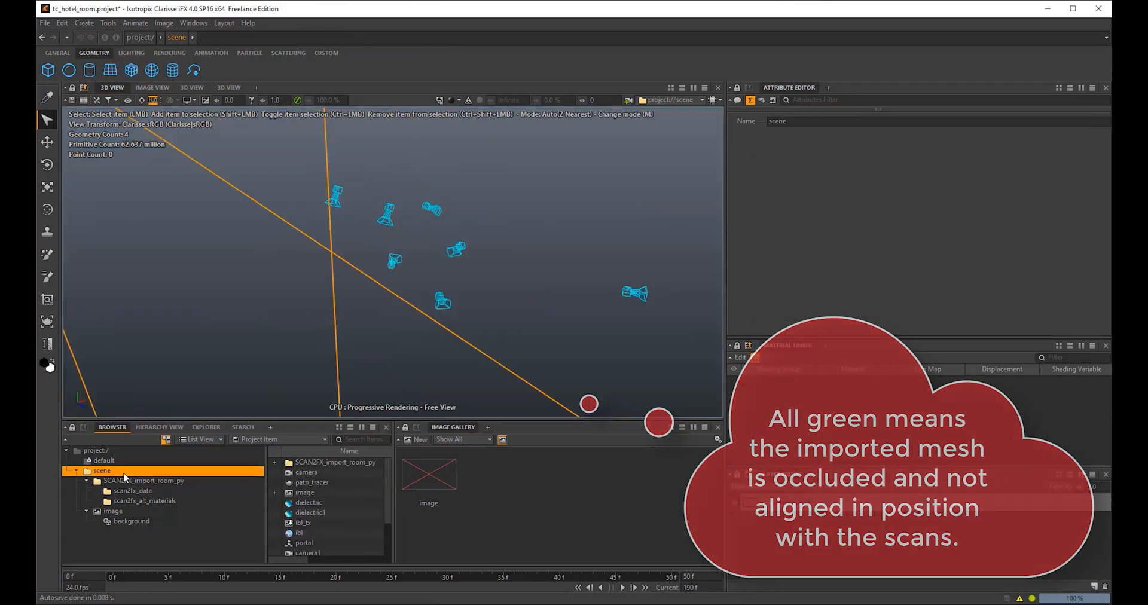
scroll(324, 492, "down", 2)
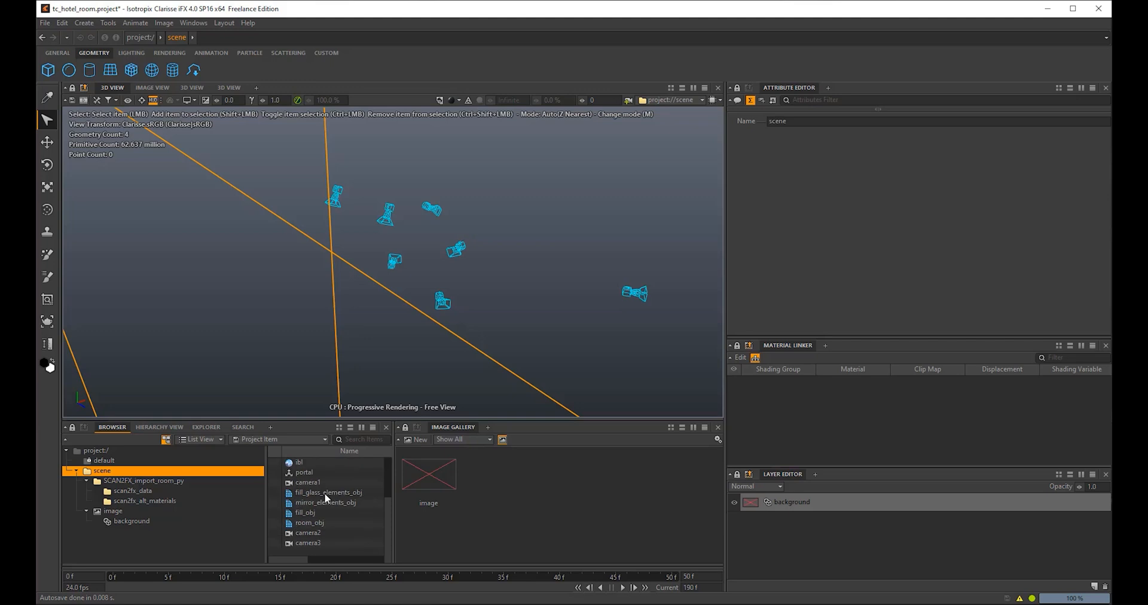
left_click(321, 524)
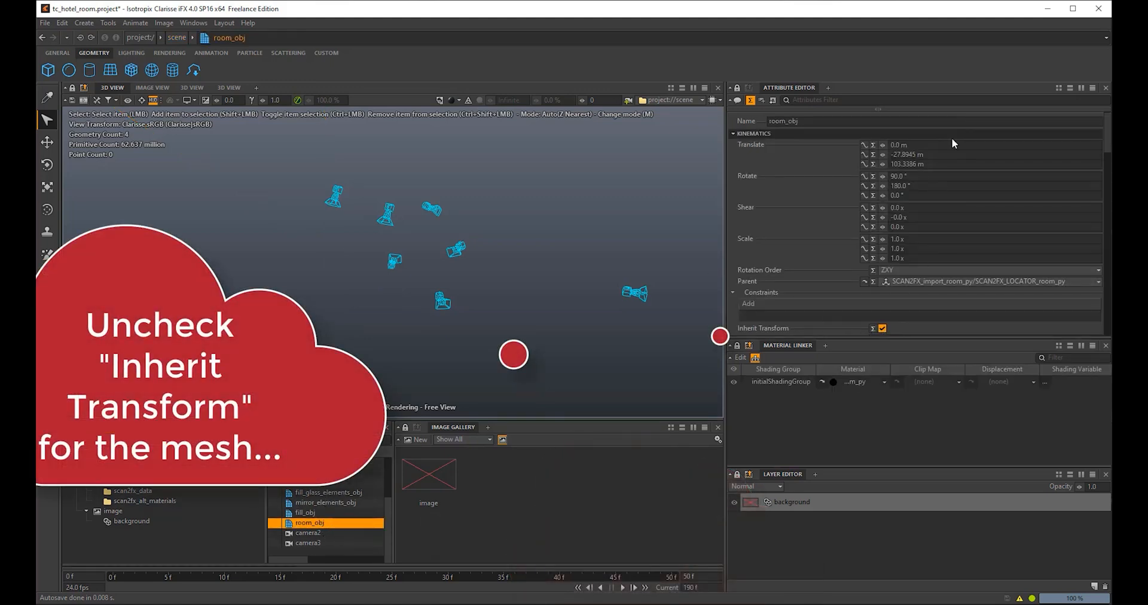
left_click(882, 329)
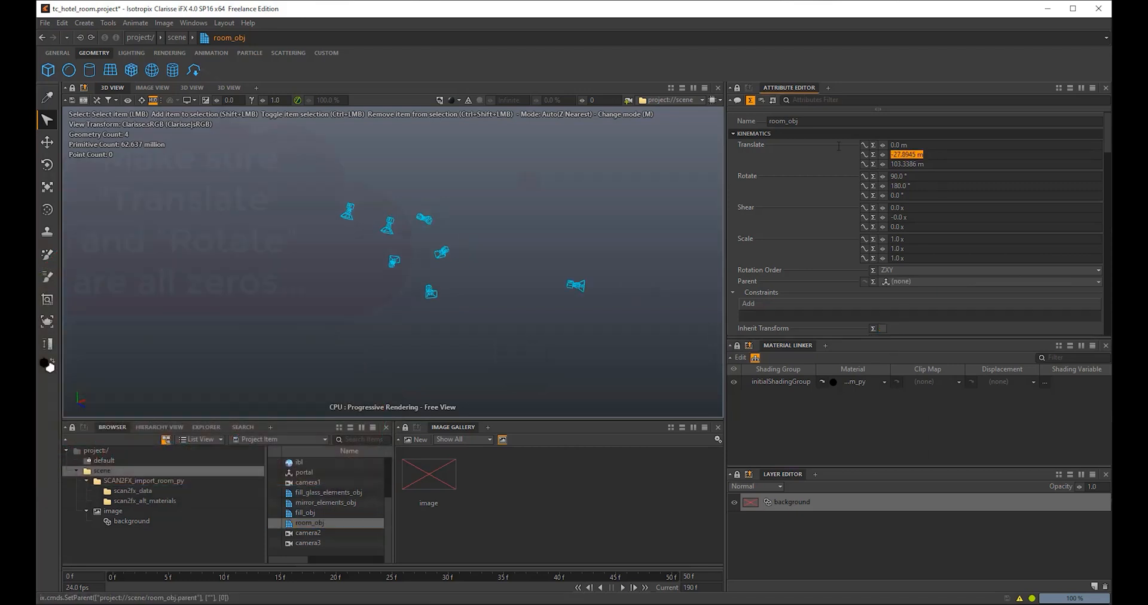
- Set all Translate and Rotate values of room_obj to 0
type("0")
left_click(932, 163)
type("0")
key("Return")
key("Return")
- Make SCAN2FX_LOCATOR_room_py the parent of room_obj, turn Inherit Transform back on and deselect the mesh
left_click(893, 282)
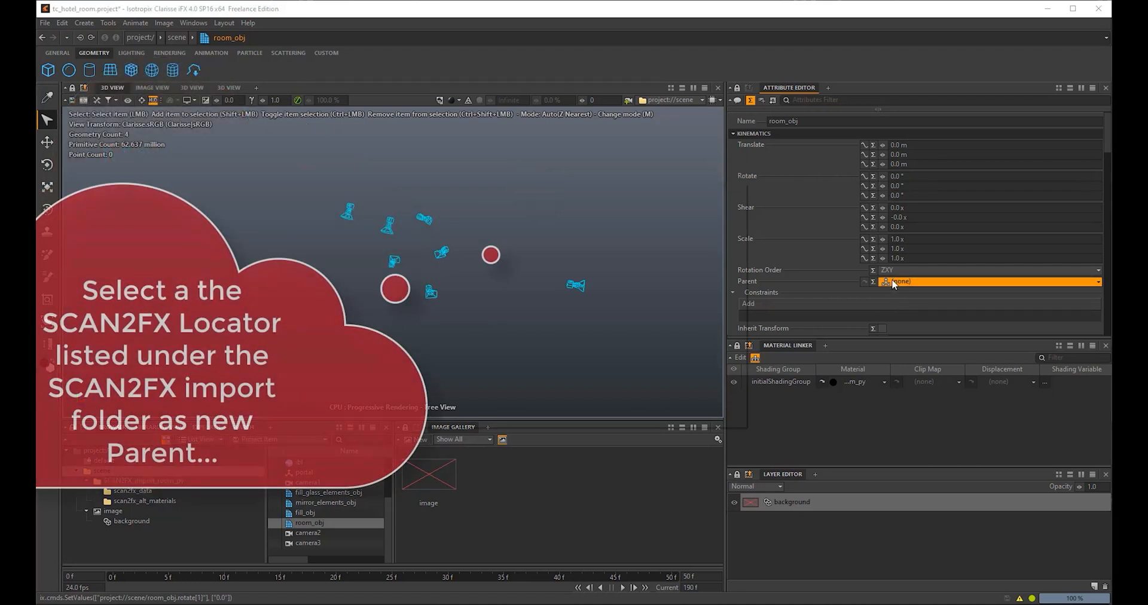
left_click(467, 246)
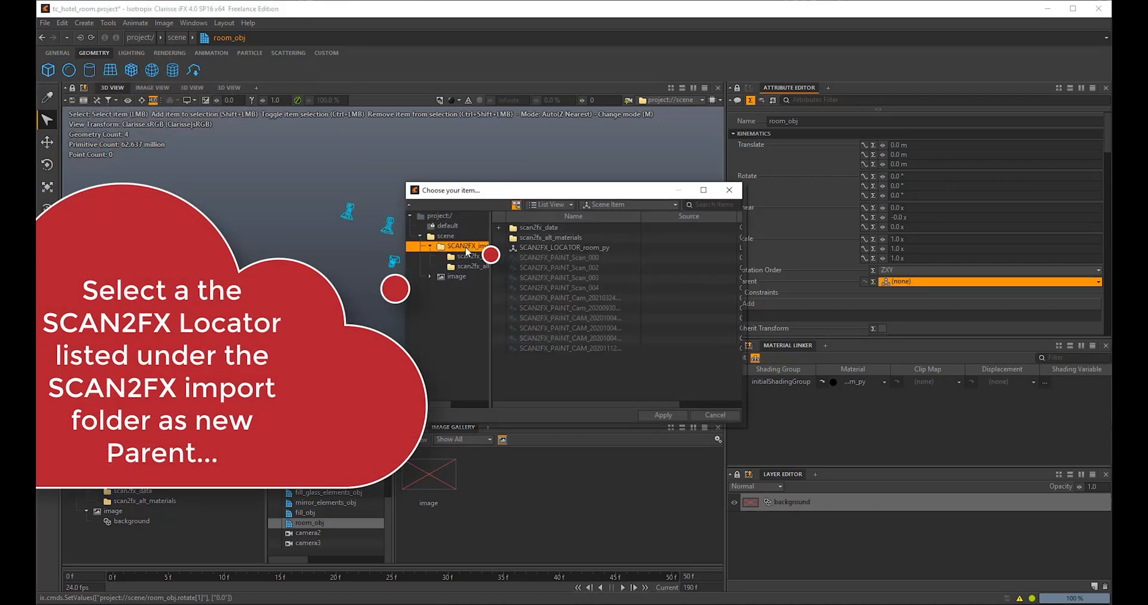
double_click(542, 247)
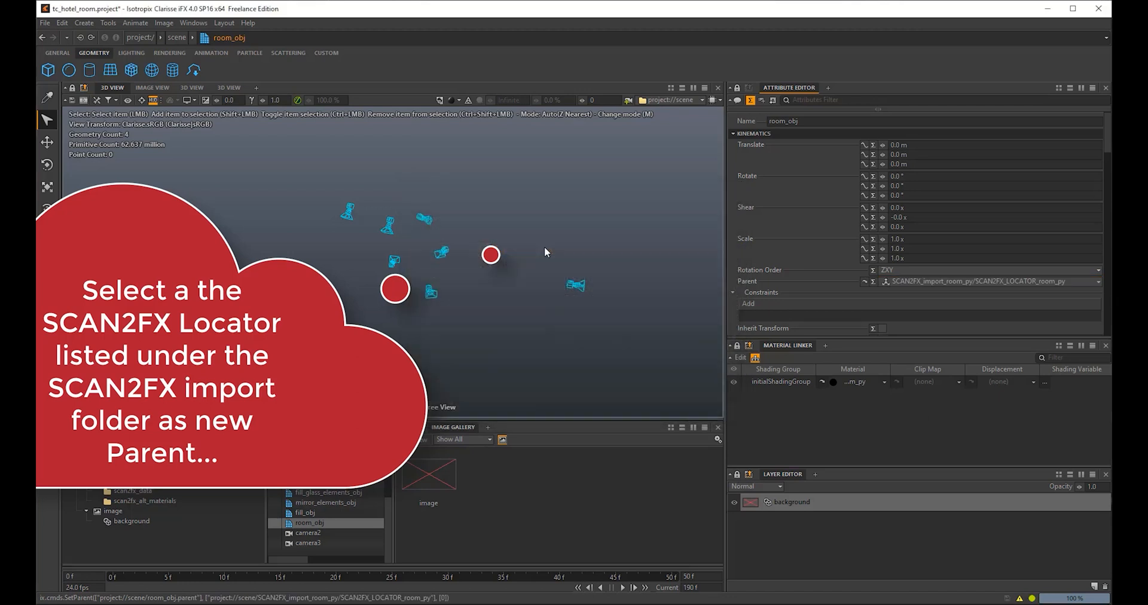
left_click(883, 329)
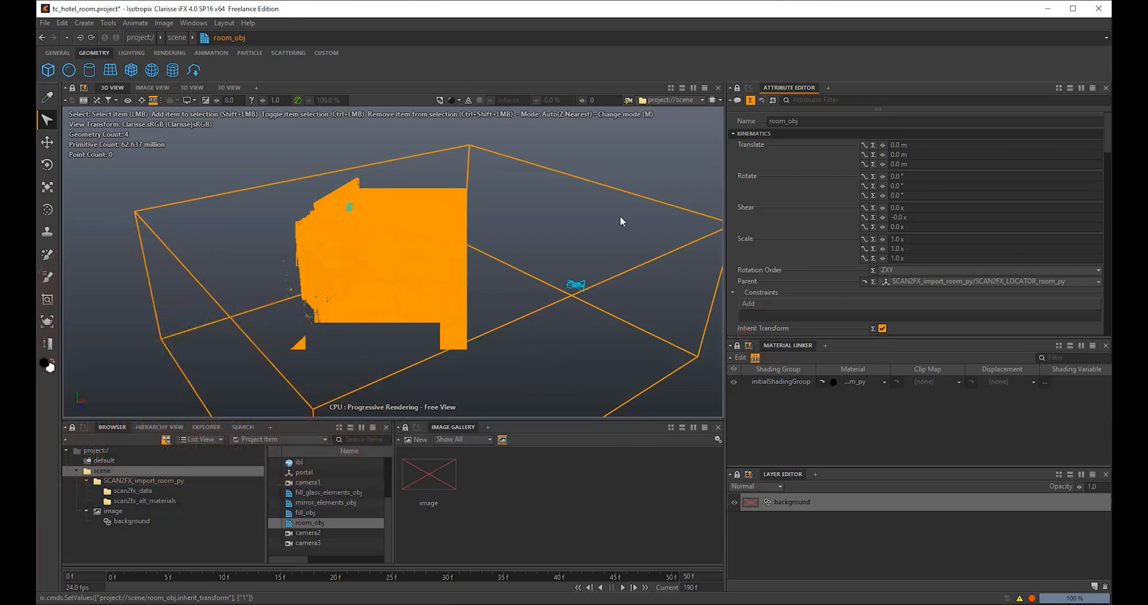
left_click(641, 174)
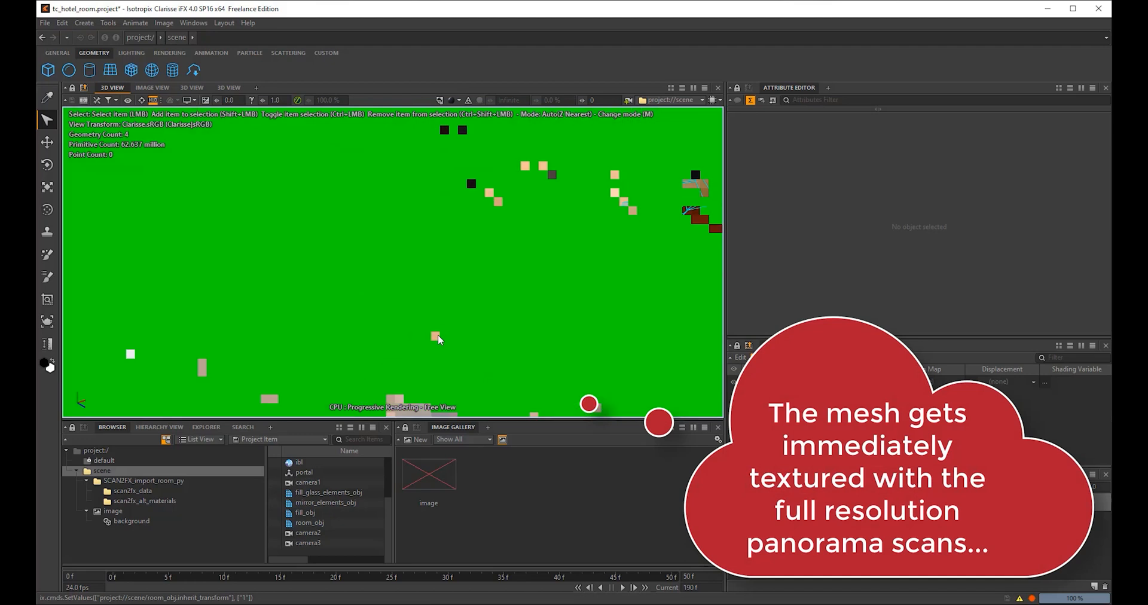
- Change the Occlusion Color in SCAN2FX_CONTROLS_room_py to black
mouse_move(458, 333)
left_mouse_down("alt")
mouse_move(560, 296)
mouse_move(478, 330)
left_mouse_up("alt")
middle_click_drag(478, 330, 442, 251, "alt")
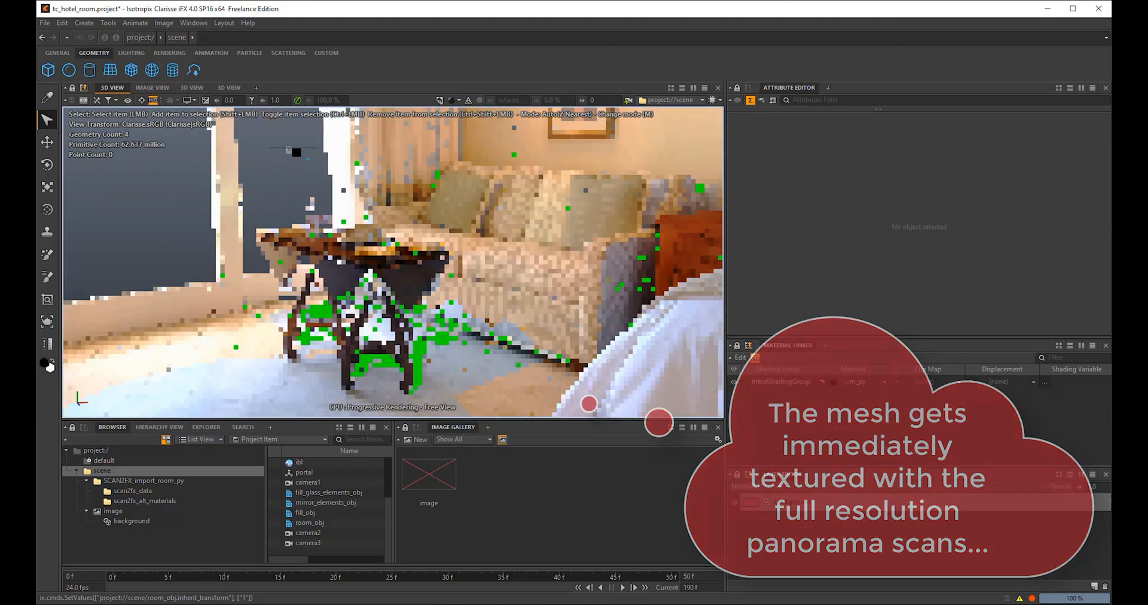
left_click(171, 482)
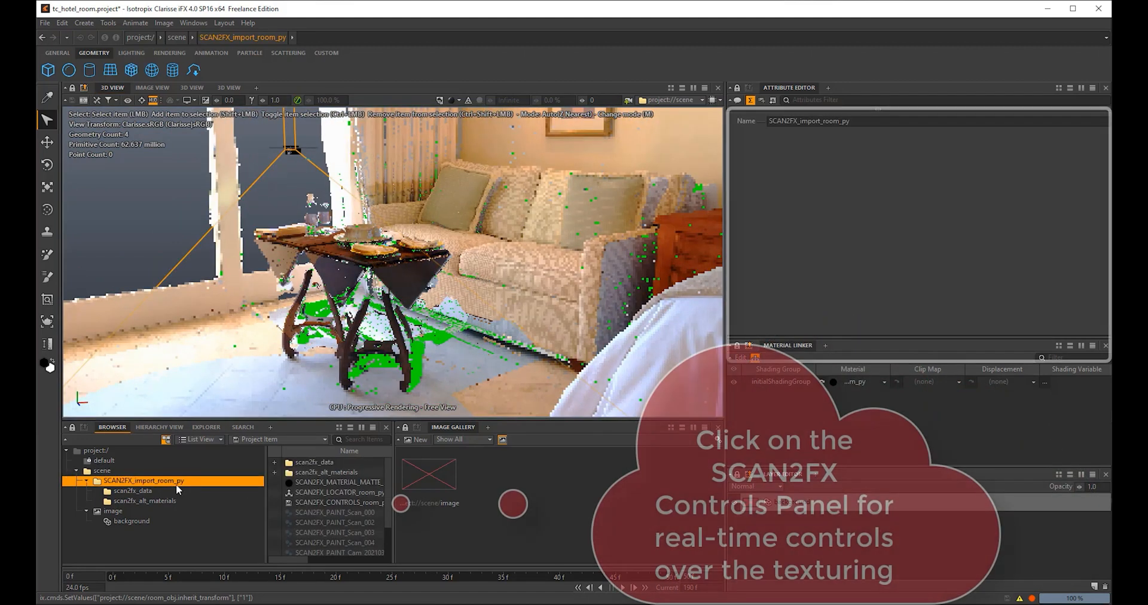
left_click(348, 503)
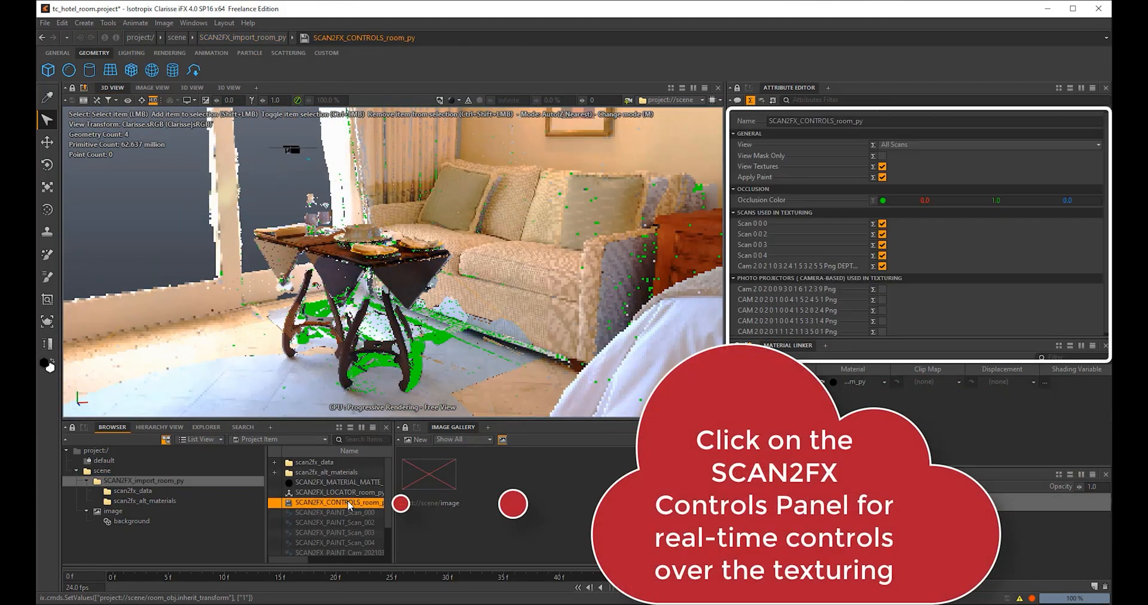
scroll(495, 224, "down", 2)
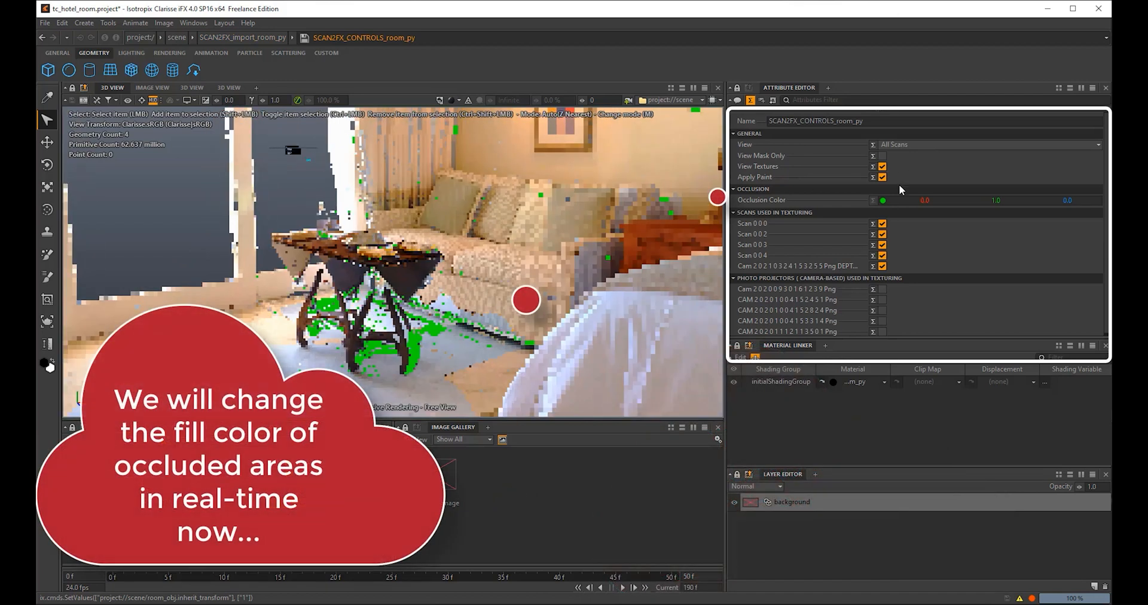
left_click(884, 201)
left_click_drag(680, 206, 680, 352)
left_click(652, 213)
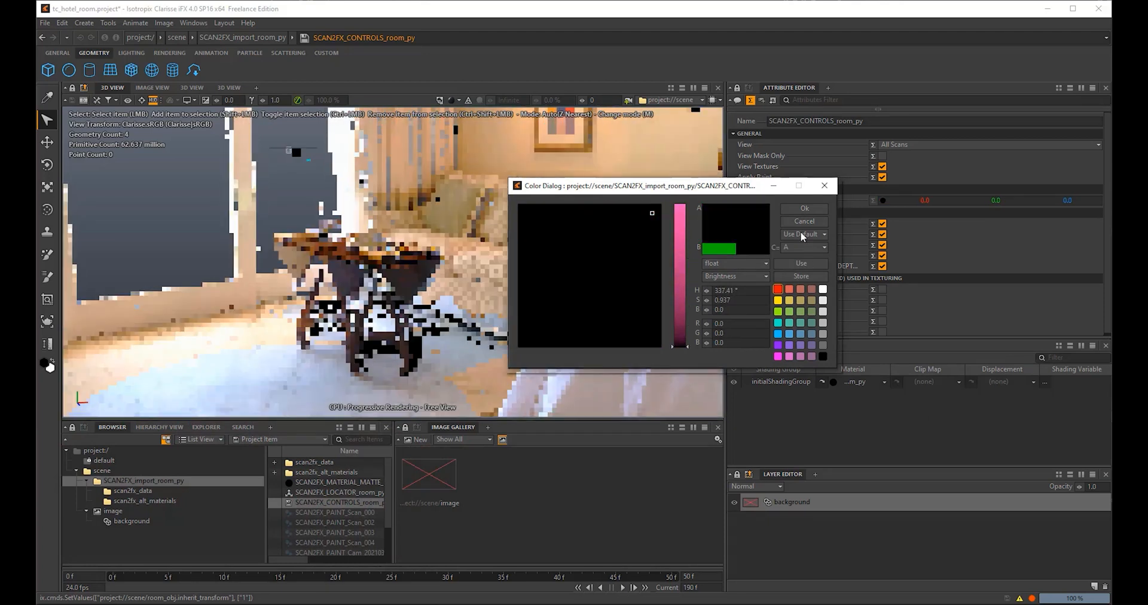
left_click(824, 185)
- View the mesh textured only with Scan_002, followed by only Scan_003, and inspect the coverage around the room
left_click(920, 144)
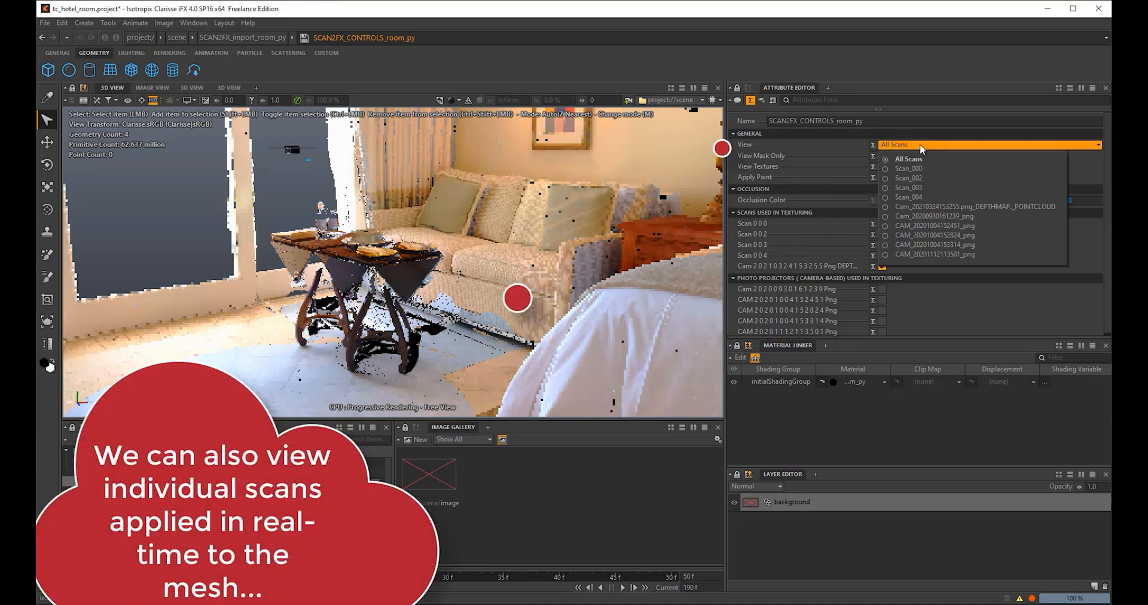
left_click(909, 178)
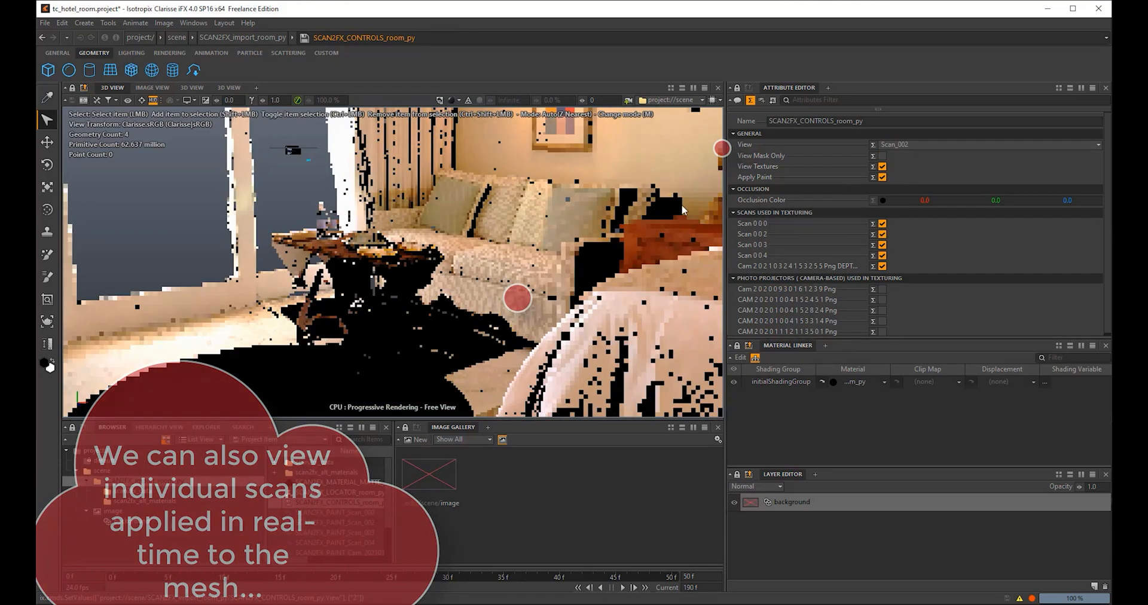
left_click_drag(596, 220, 514, 237, "alt")
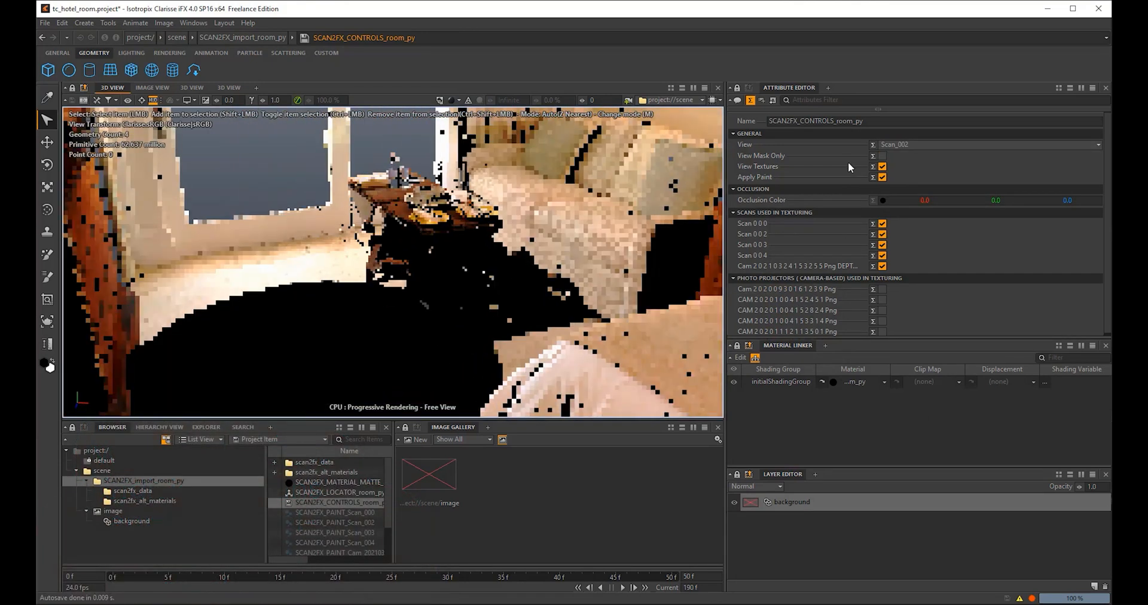
left_click(896, 146)
left_click(903, 186)
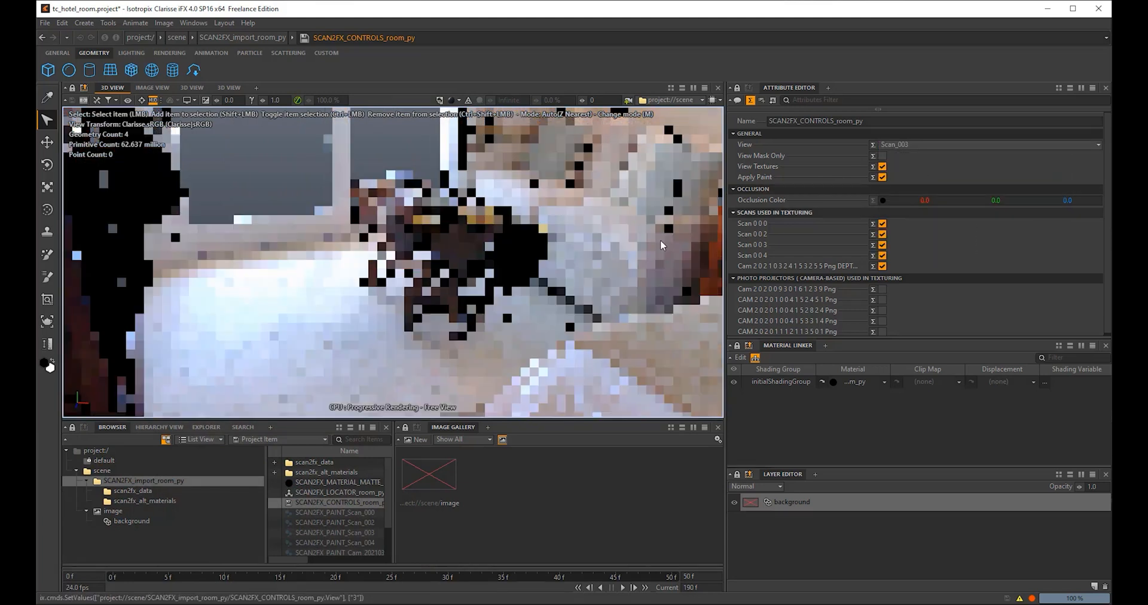
left_click_drag(545, 268, 622, 246, "alt")
left_click(903, 145)
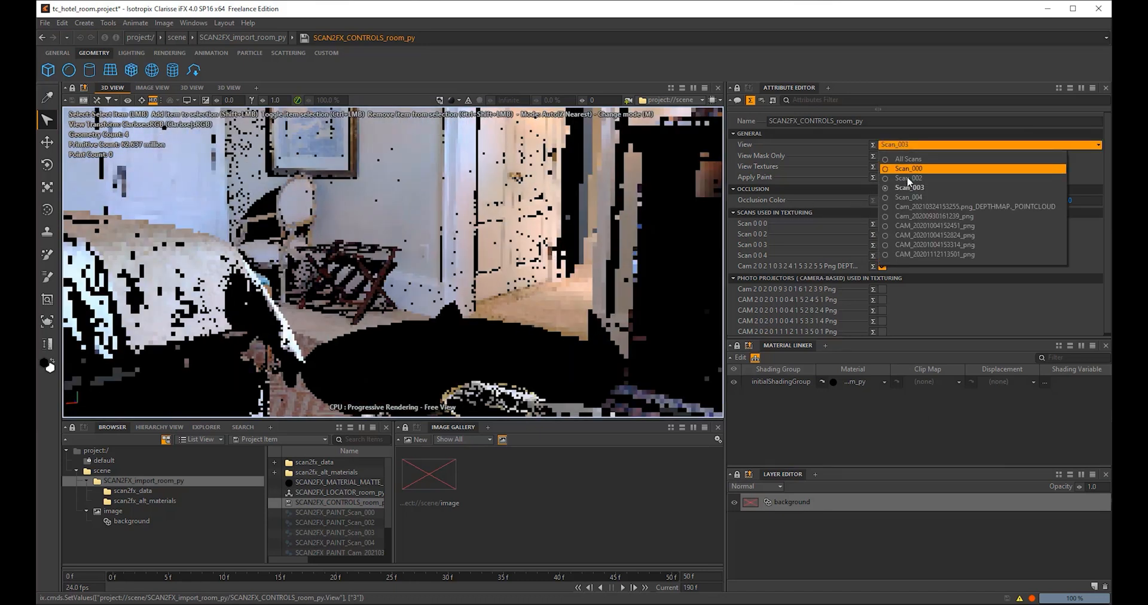
left_click(909, 197)
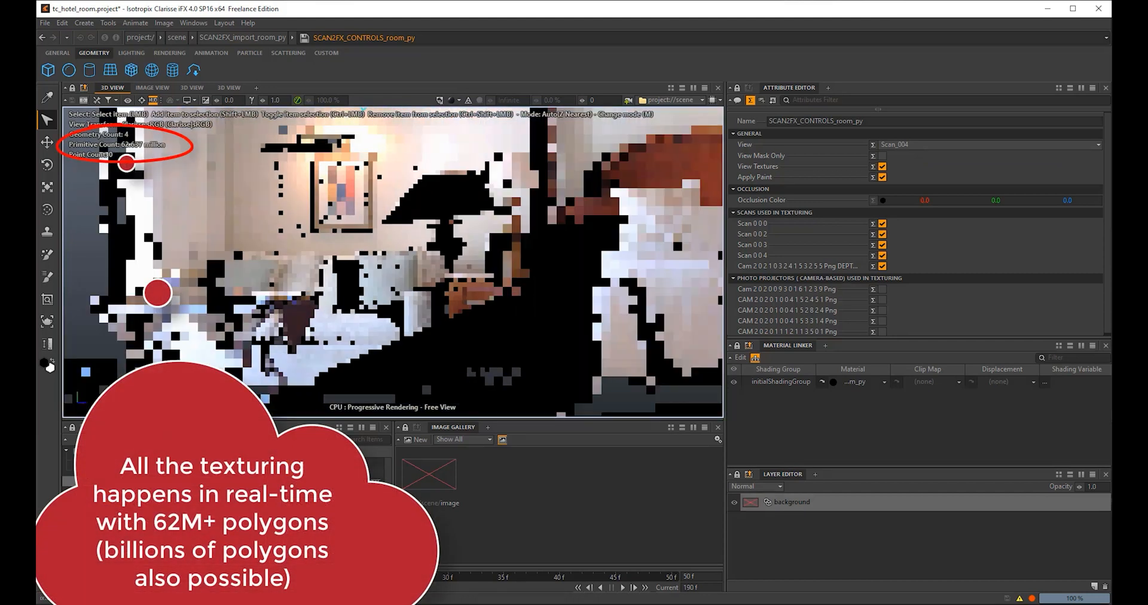
left_click(903, 145)
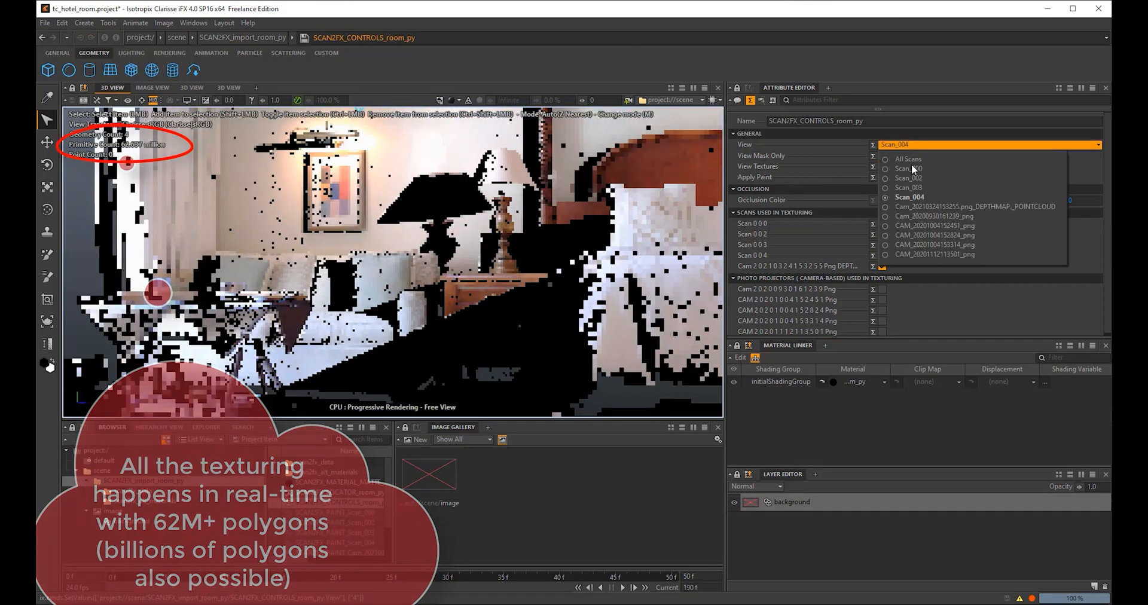
left_click(924, 218)
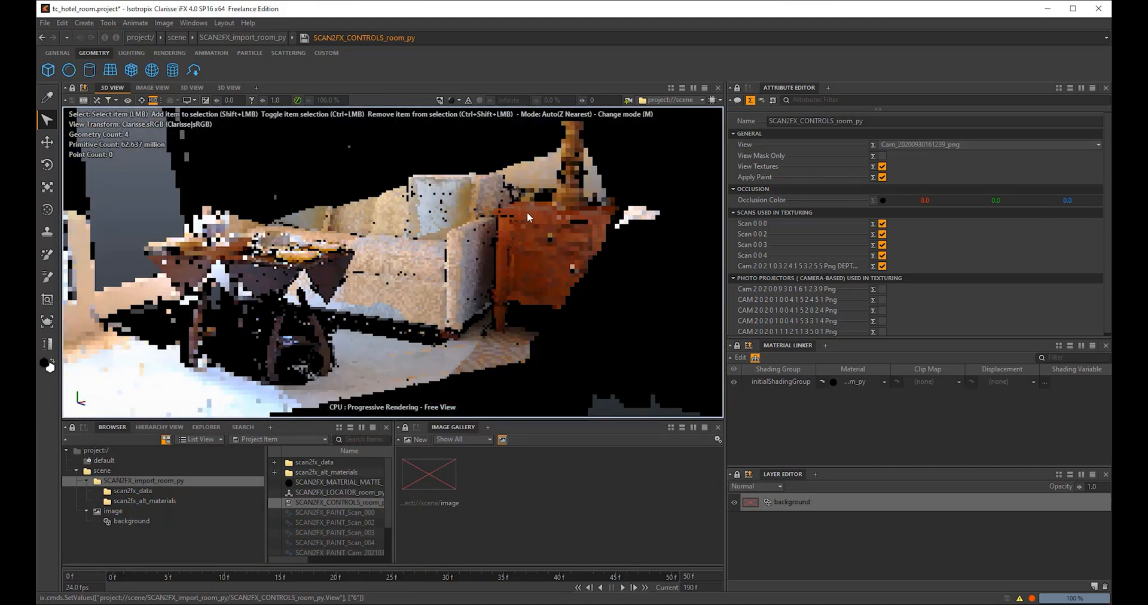
left_click(918, 144)
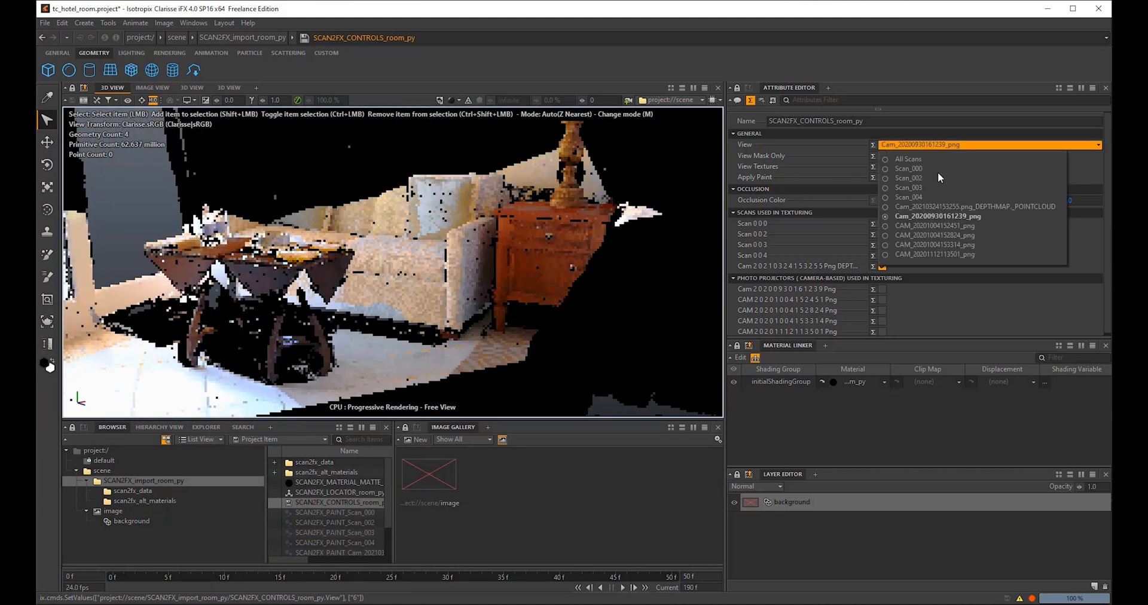
left_click(934, 256)
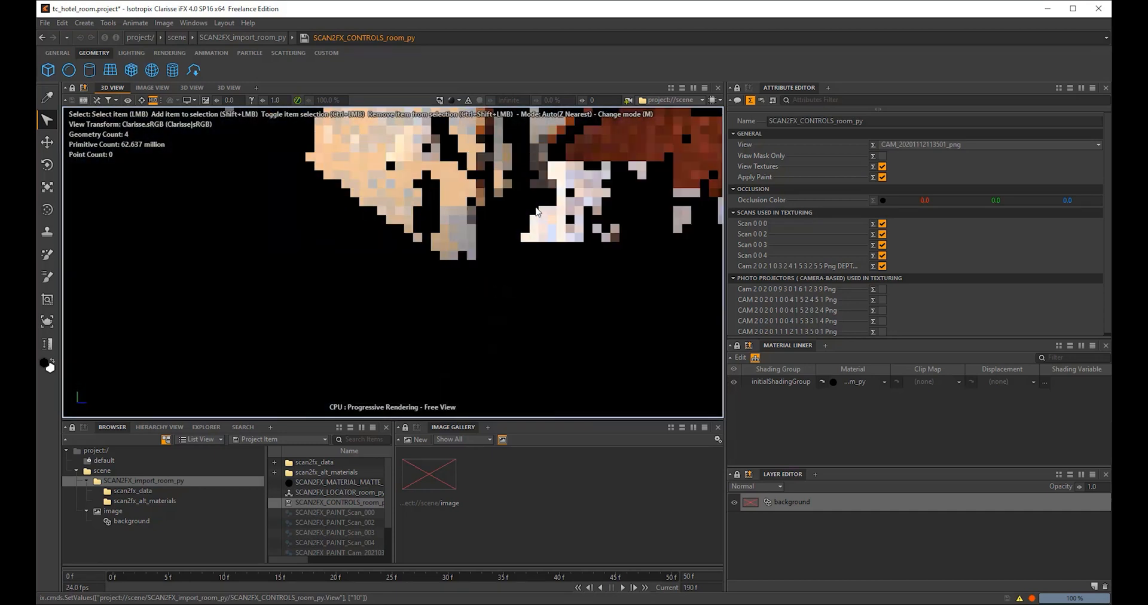
left_click(897, 145)
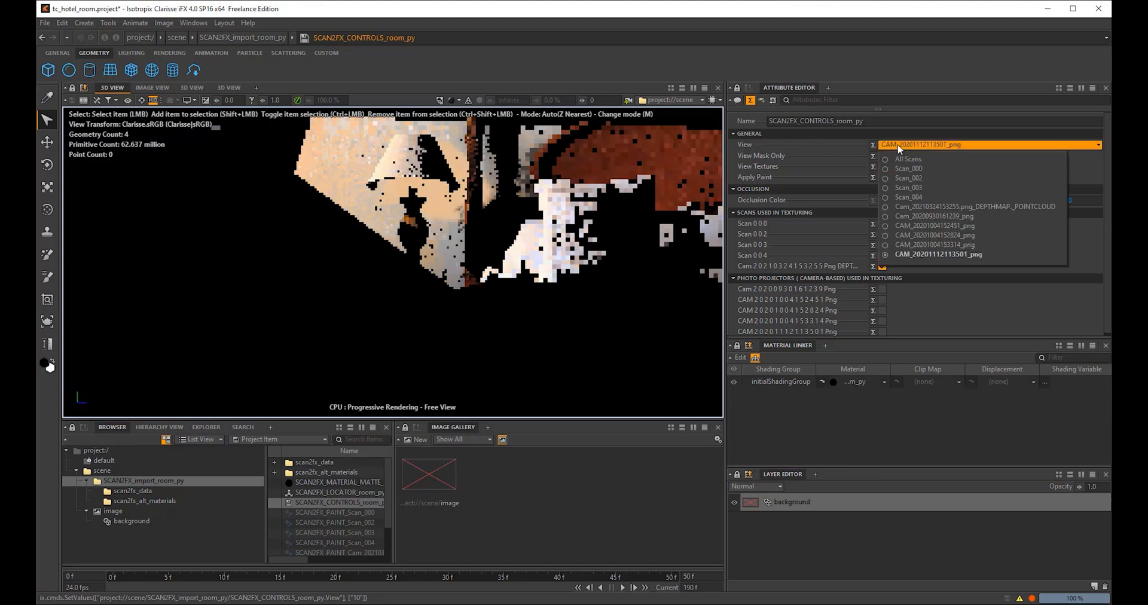
left_click(903, 155)
left_click_drag(467, 245, 353, 270, "alt")
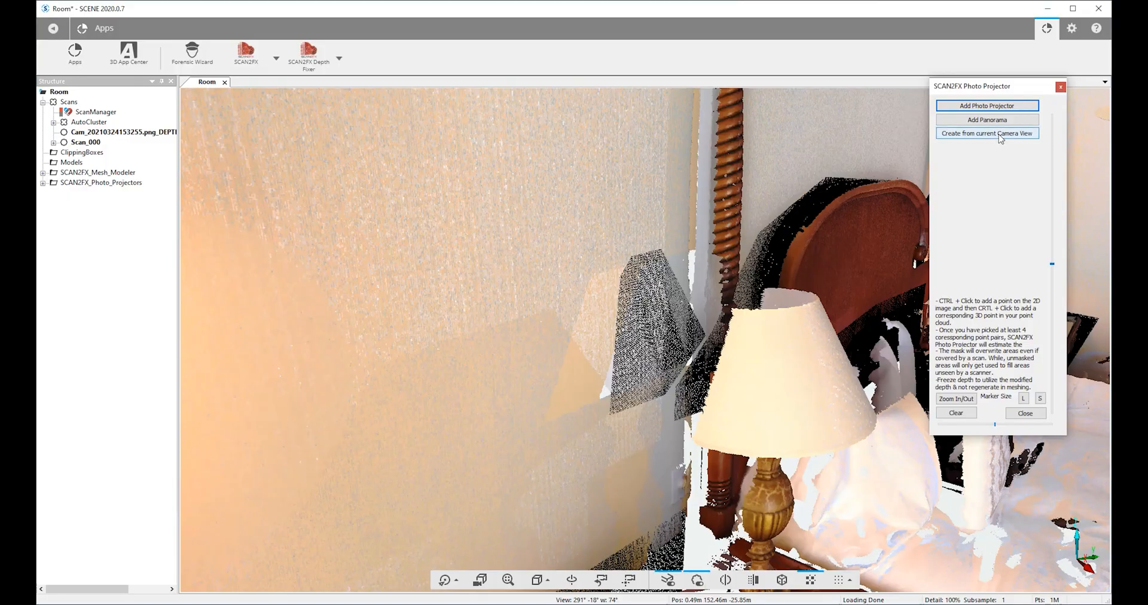
- In SCENE, create a SCAN2FX photo projector from the current camera view of the bedside lamp and inspect the projected result
left_click(999, 134)
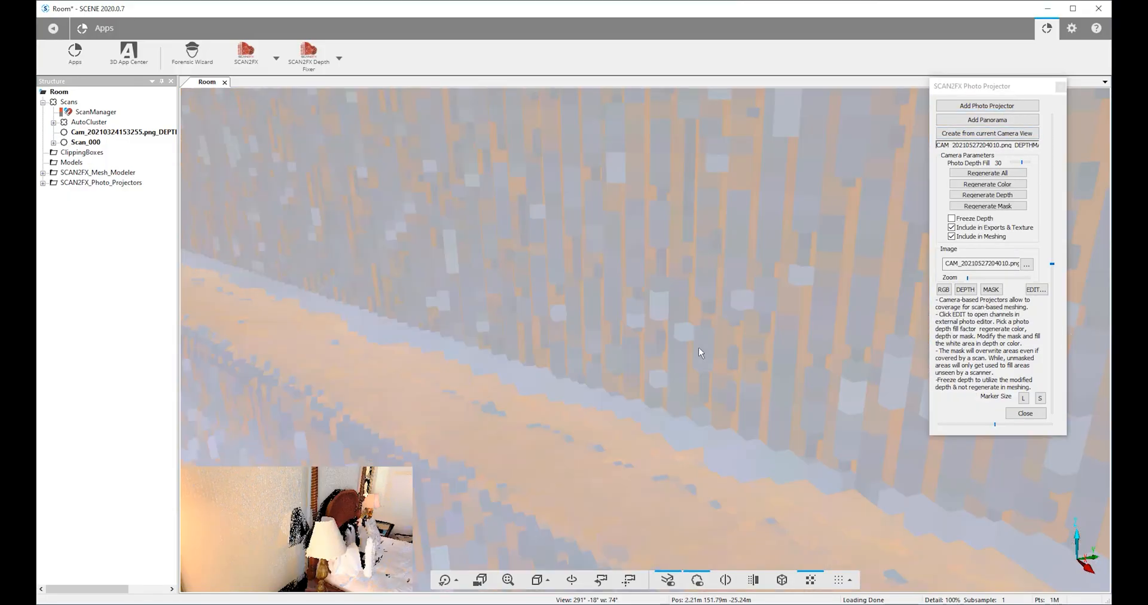
scroll(699, 347, "down", 5)
scroll(698, 347, "up", 3)
left_click_drag(712, 350, 697, 398)
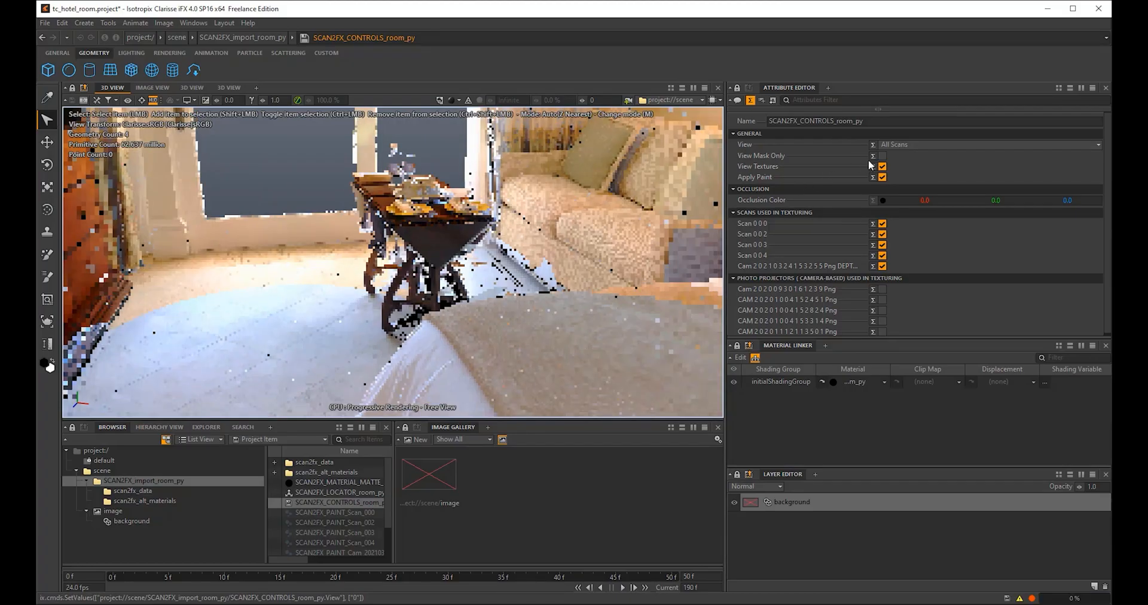
- Toggle View Mask Only on and off, and temporarily turn off View Textures to inspect how each scan contributes to the room
left_click(883, 156)
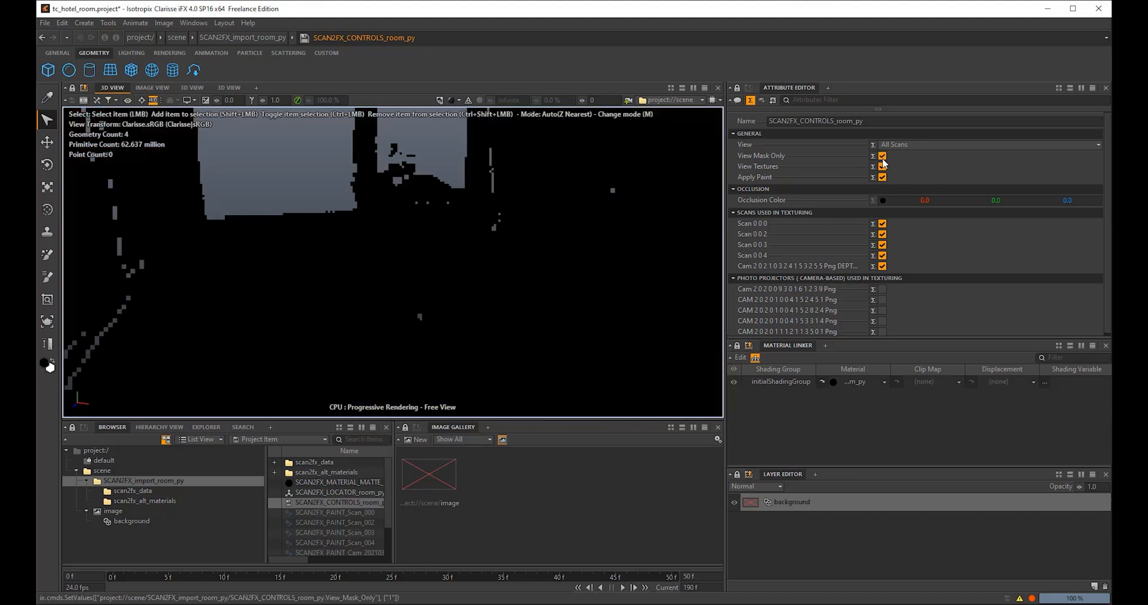
left_click(883, 156)
left_click(883, 167)
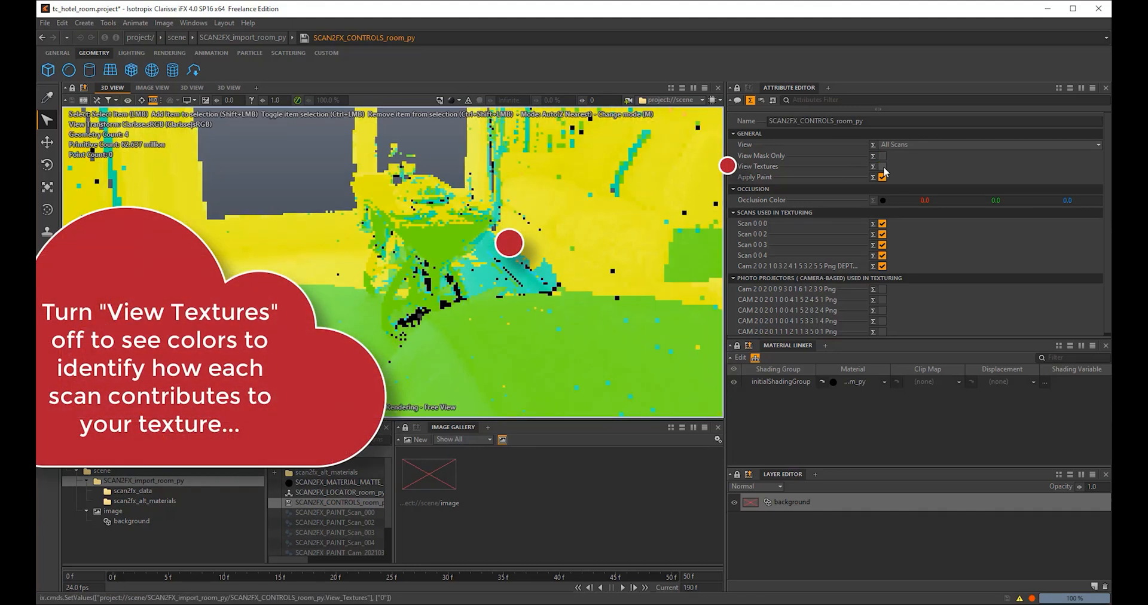
scroll(512, 253, "down", 4)
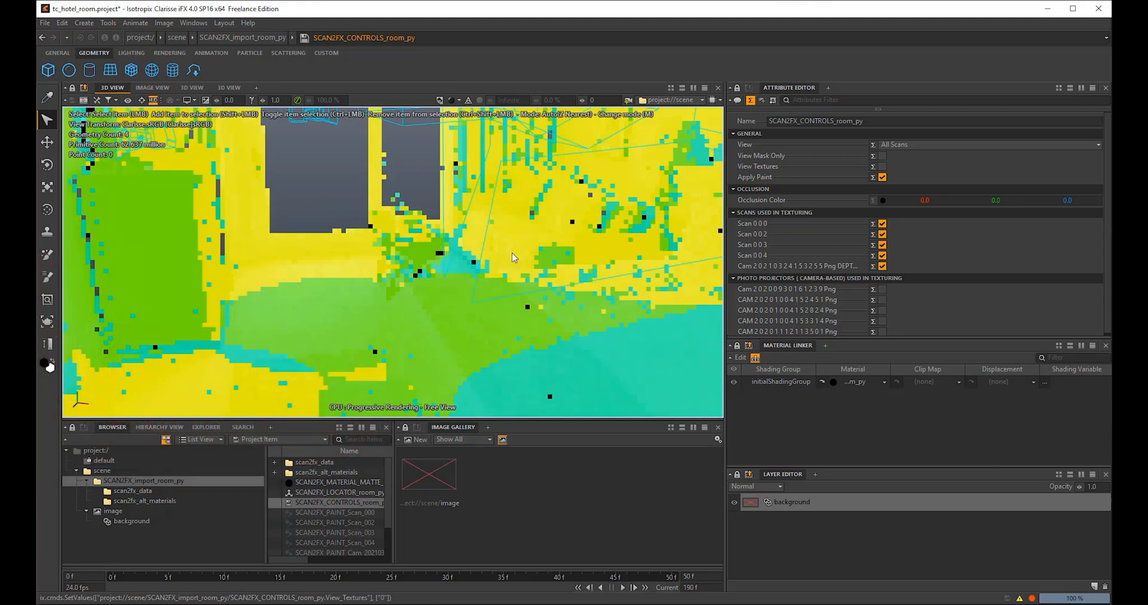
scroll(468, 291, "up", 5)
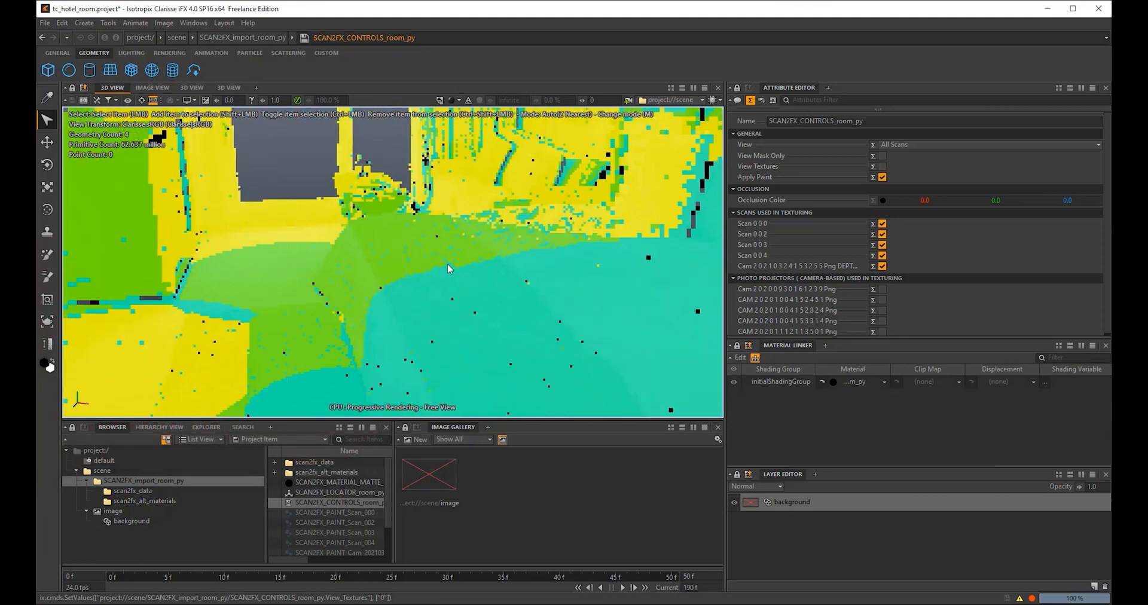
left_click(882, 166)
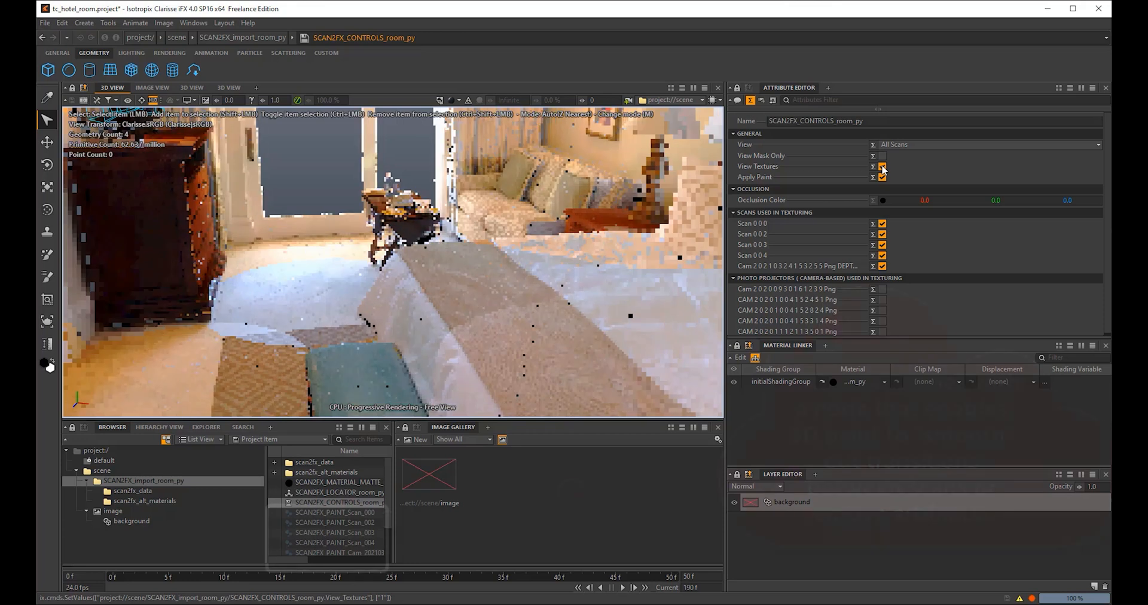
- Activate Particle Paint on SCAN2FX_PAINT_Scan_002, try a stroke across the bedspread and undo it
left_click(356, 522)
left_click(48, 255)
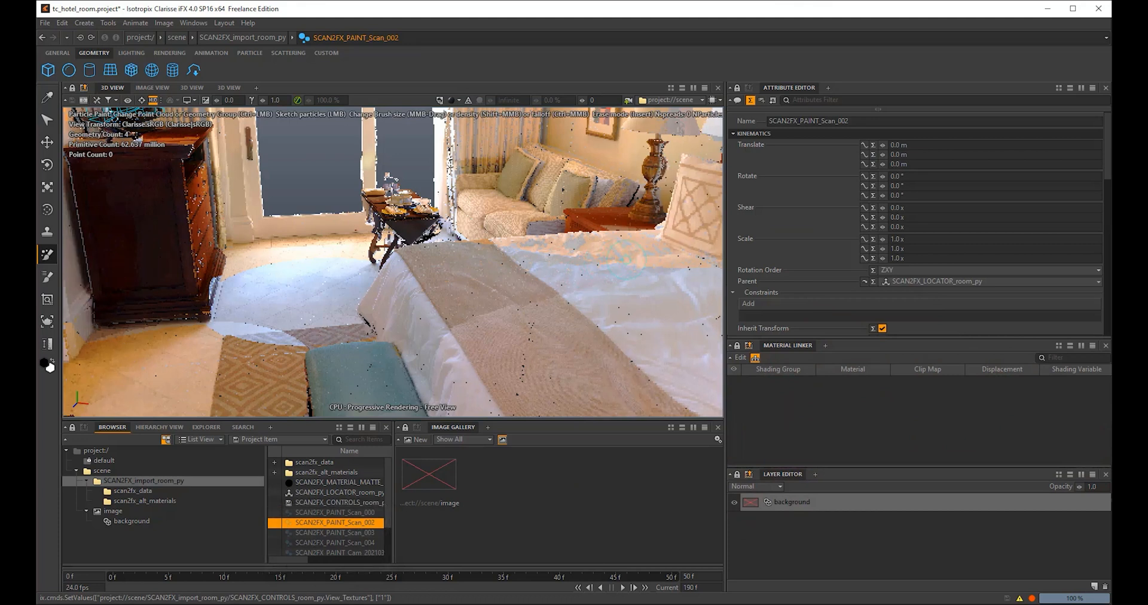
left_click_drag(625, 259, 573, 263)
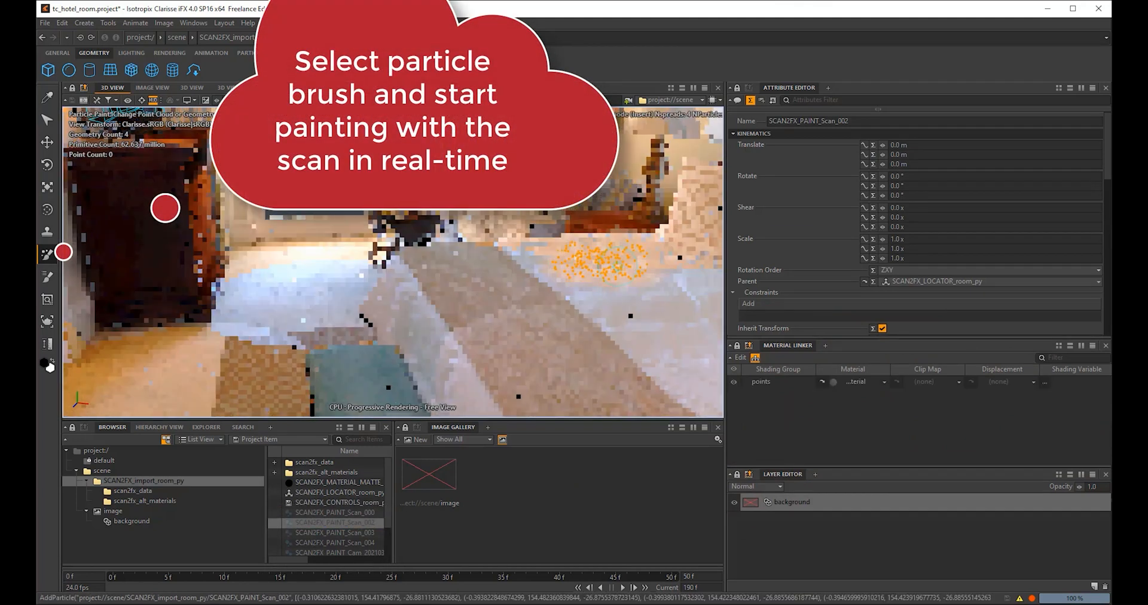
key("ctrl+z")
- Paint SCAN2FX_PAINT_Scan_003 particles across the white bedspread and the beige bed runner
left_click(337, 533)
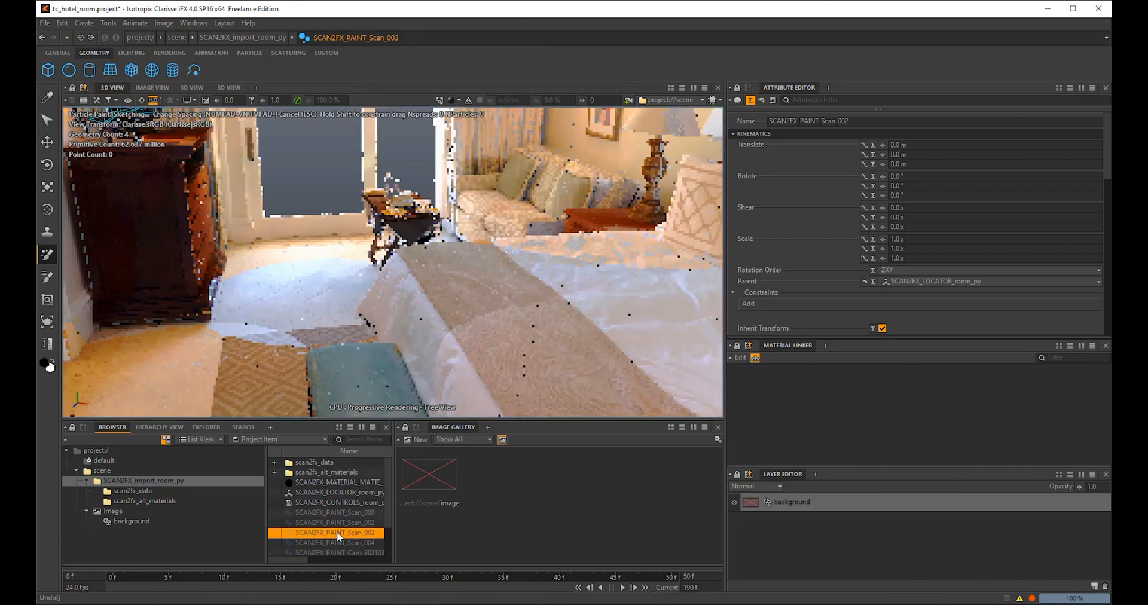
left_click(640, 261)
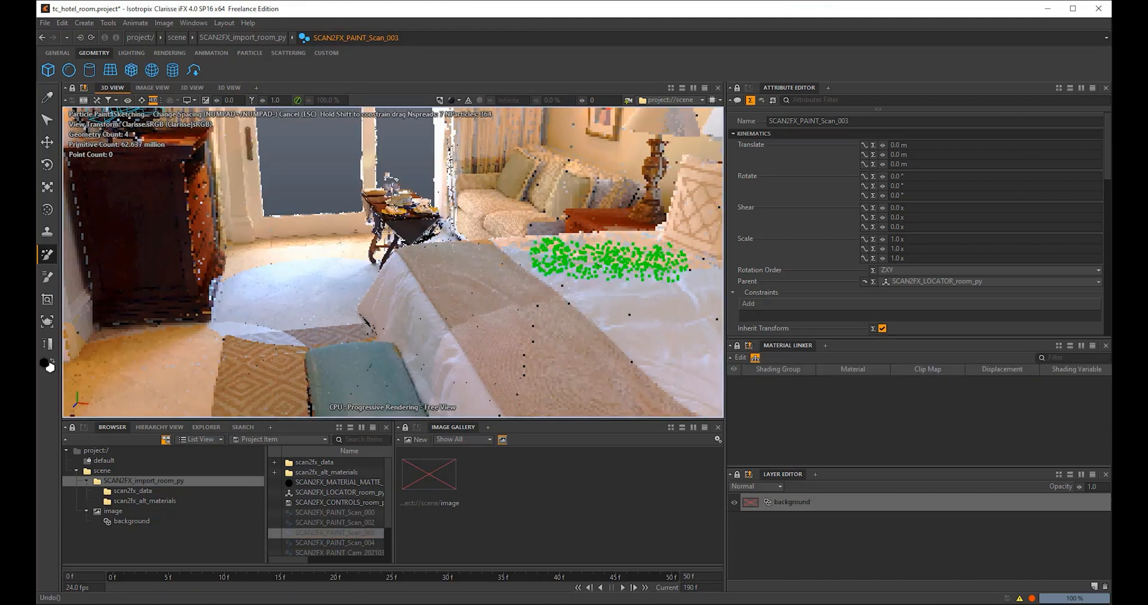
left_click_drag(551, 258, 537, 257)
left_click_drag(549, 295, 615, 272)
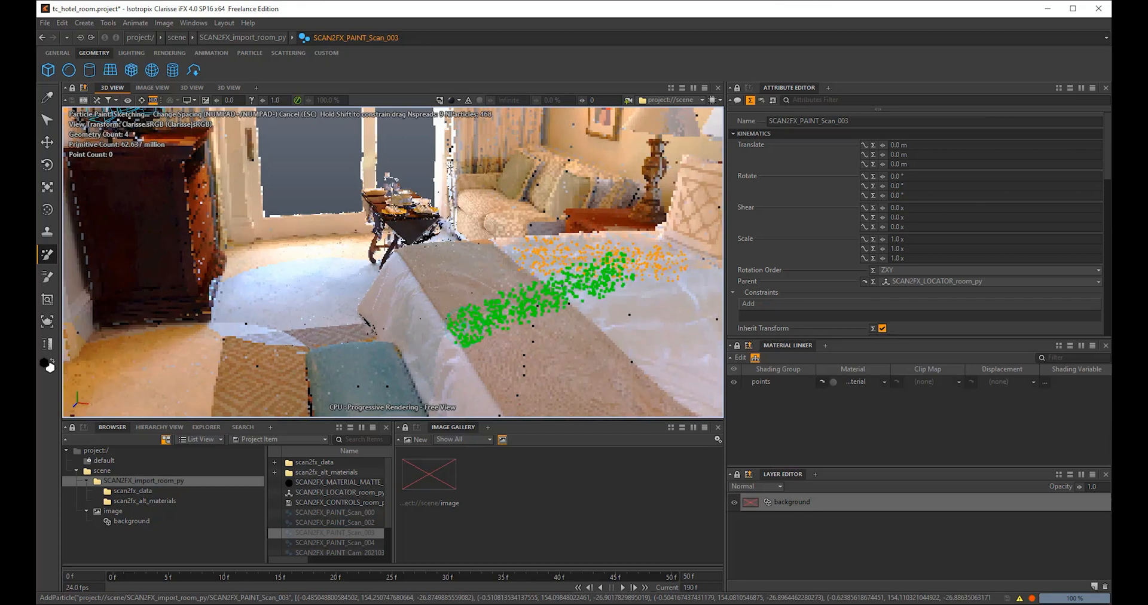
left_click_drag(458, 335, 441, 345)
- Paint SCAN2FX_PAINT_Scan_003 particles over the patterned pillow at the head of the bed
left_click_drag(592, 273, 670, 263, "alt")
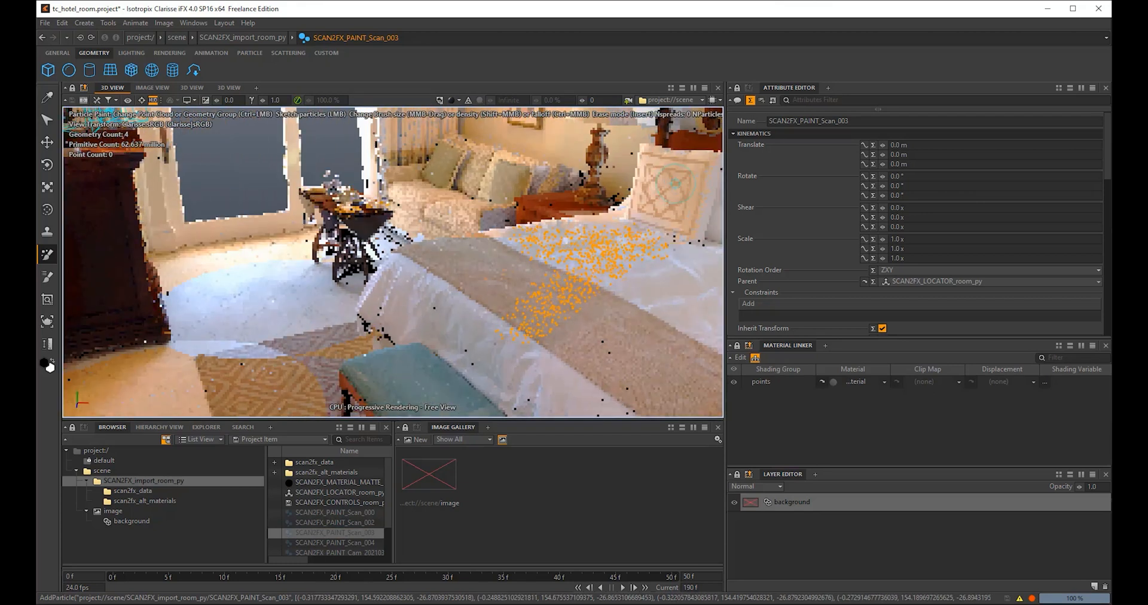
left_click_drag(678, 178, 668, 235)
mouse_move(690, 181)
left_mouse_down()
mouse_move(691, 200)
mouse_move(684, 177)
mouse_move(661, 171)
mouse_move(648, 210)
left_mouse_up()
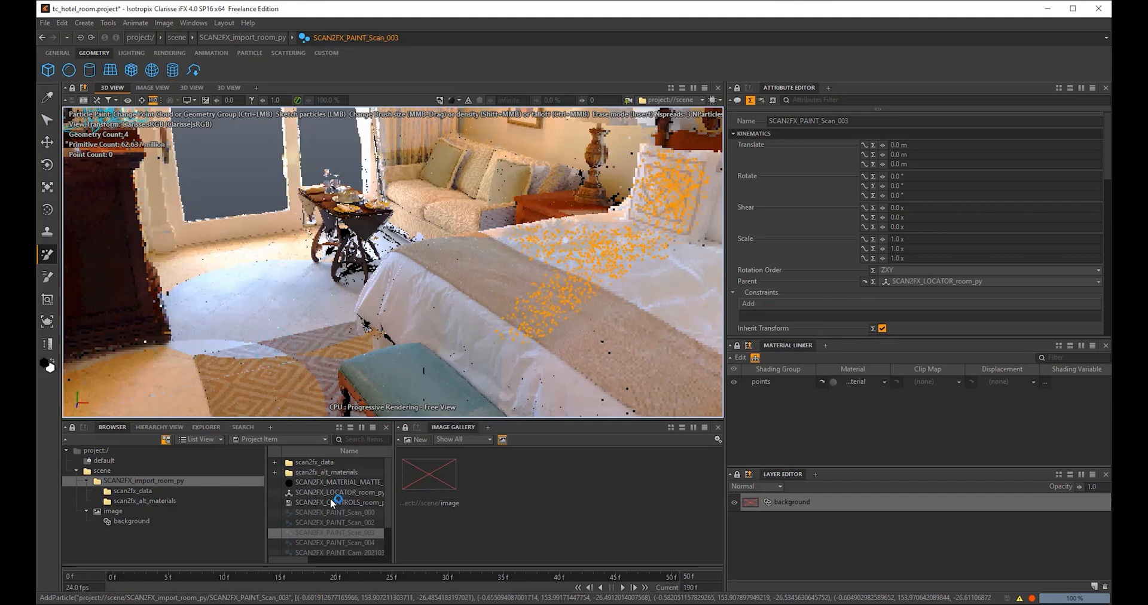
- Paint SCAN2FX_PAINT_Scan_002 particles over the patterned rug beside the green bench, undoing the first attempt and repainting from a closer view
left_click(344, 522)
mouse_move(230, 341)
left_mouse_down()
mouse_move(284, 350)
mouse_move(287, 381)
mouse_move(274, 393)
left_mouse_up()
key("ctrl+z")
key("ctrl+z")
middle_click_drag(235, 406, 248, 347, "alt")
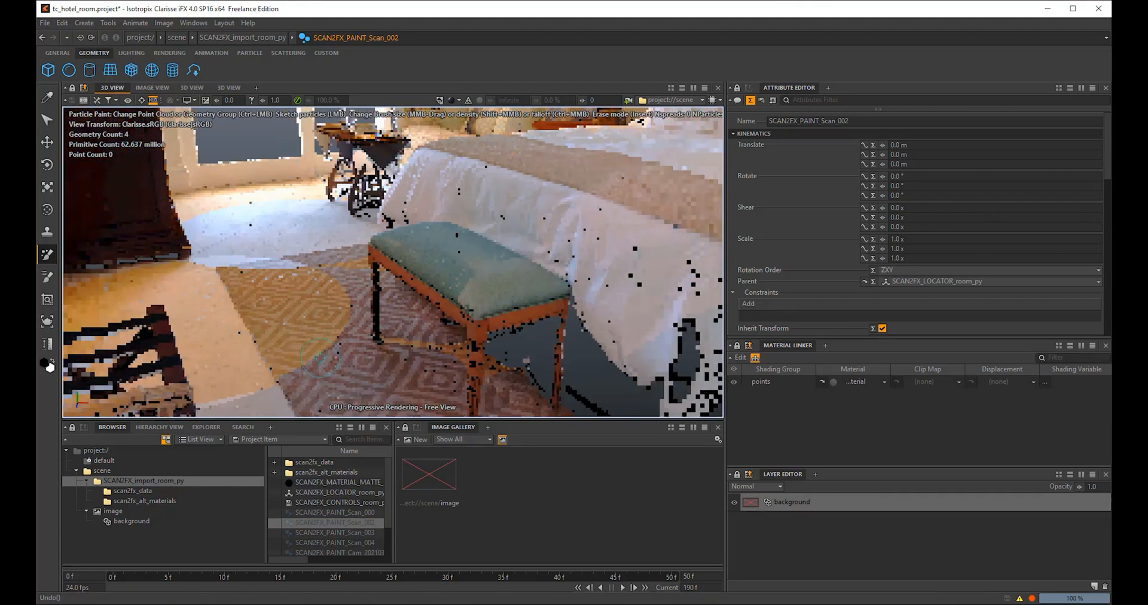
left_click_drag(321, 342, 326, 344)
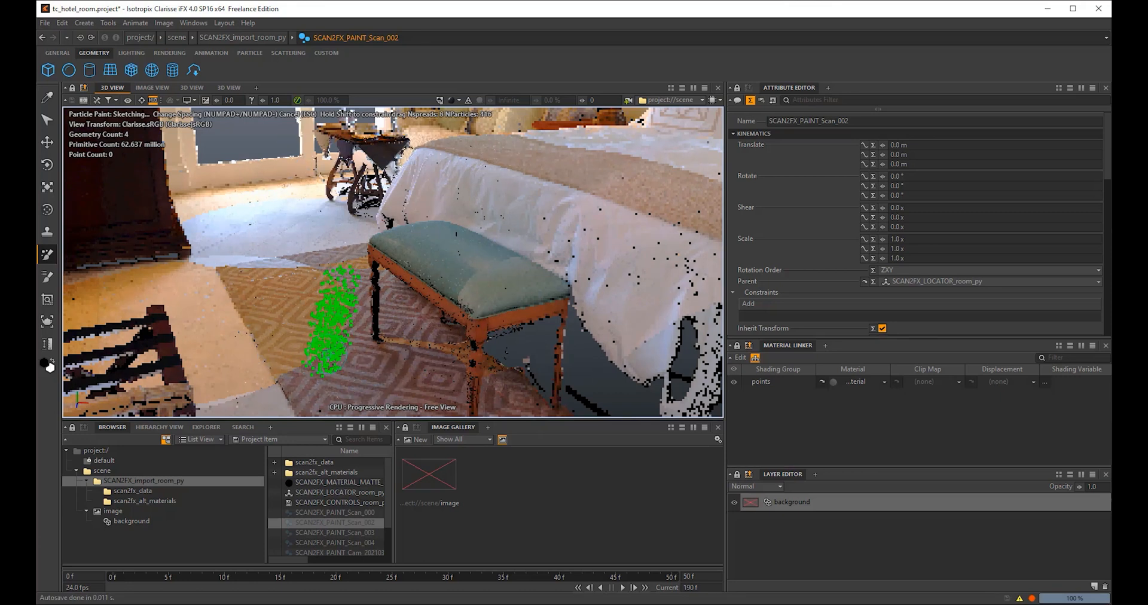
left_click_drag(227, 399, 228, 400)
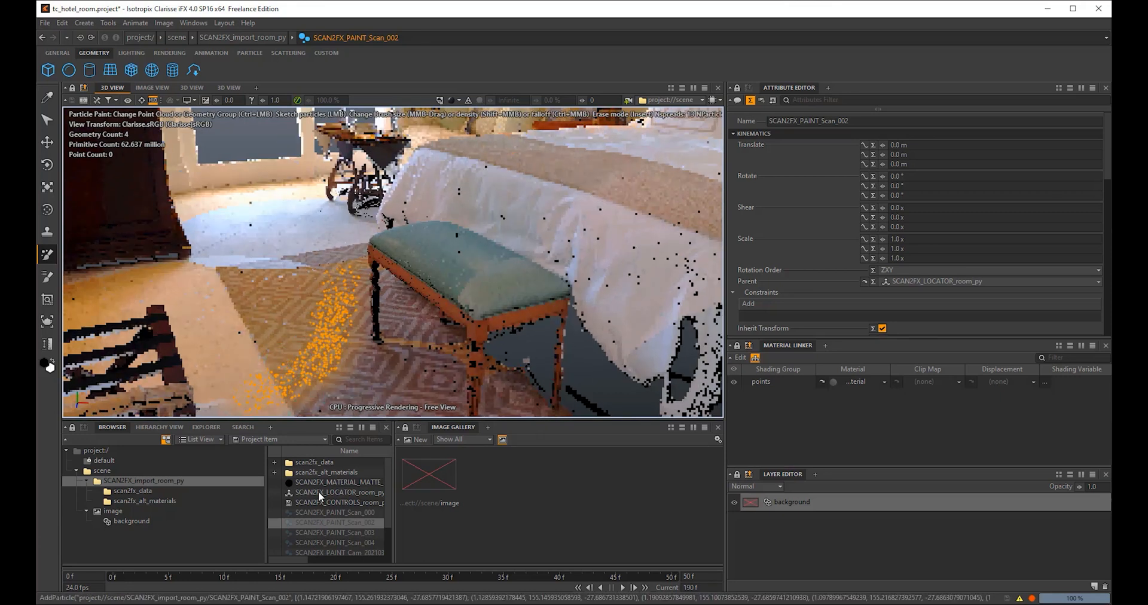
left_click(345, 532)
left_click_drag(304, 257, 303, 261)
key("ctrl+z")
left_click(347, 533)
- Paint SCAN2FX_PAINT_Scan_004 particles over the pale floor area between the dark cabinet and the bed
left_click(353, 540)
mouse_move(281, 257)
left_mouse_down()
mouse_move(287, 245)
mouse_move(256, 191)
mouse_move(274, 196)
left_mouse_up()
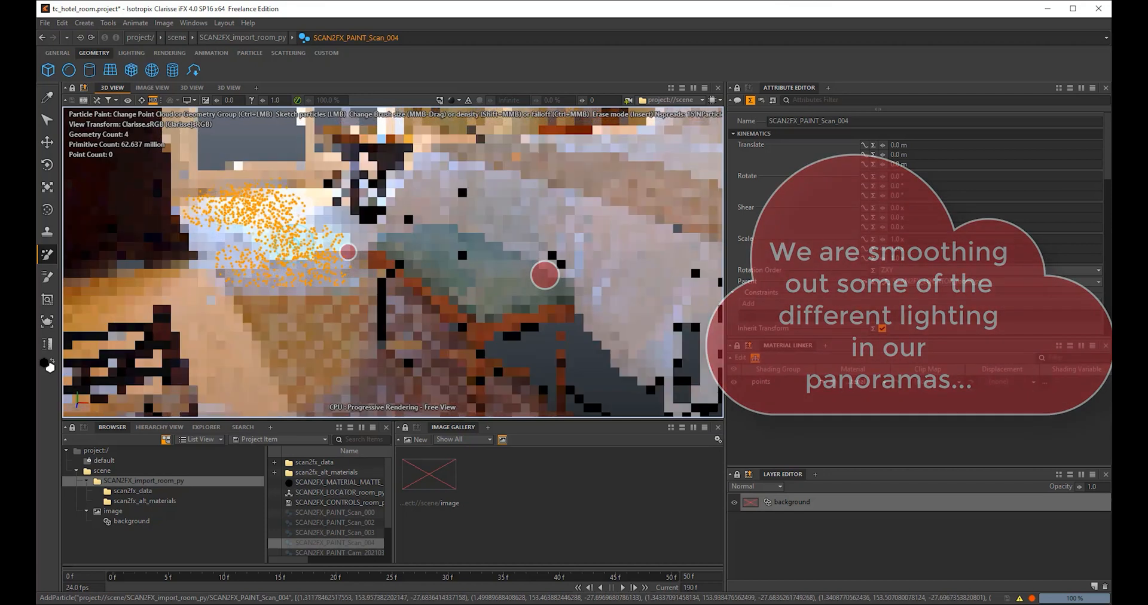
left_click_drag(244, 241, 232, 249)
middle_click_drag(359, 116, 318, 204, "alt")
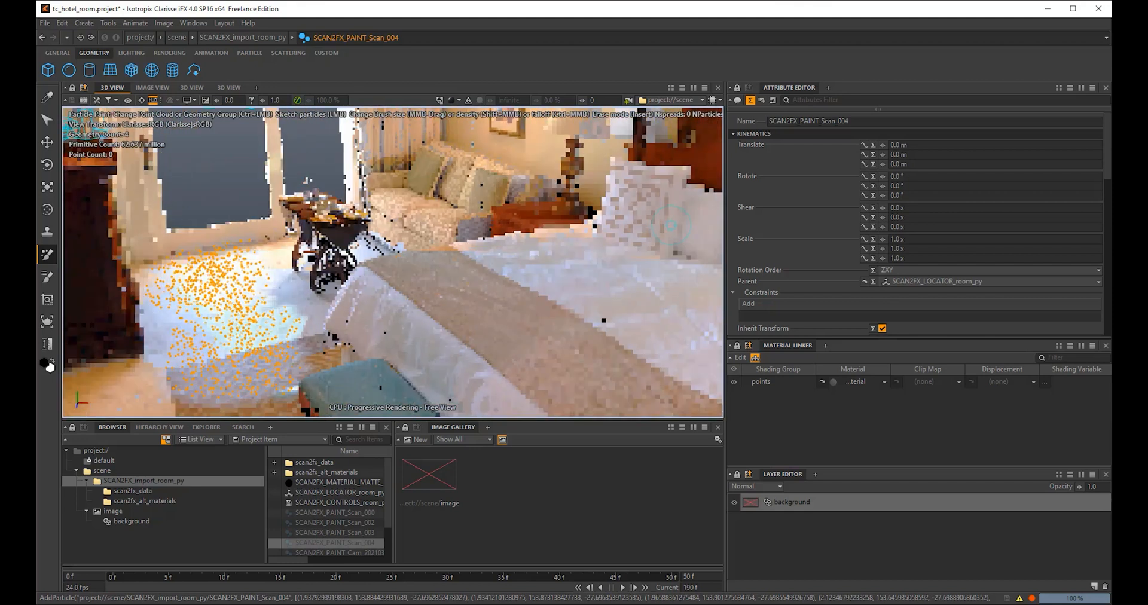
- Turn on View Mask Only in SCAN2FX_CONTROLS_room_py and view the painted areas of Scan_000, followed by Scan_002
left_click(353, 501)
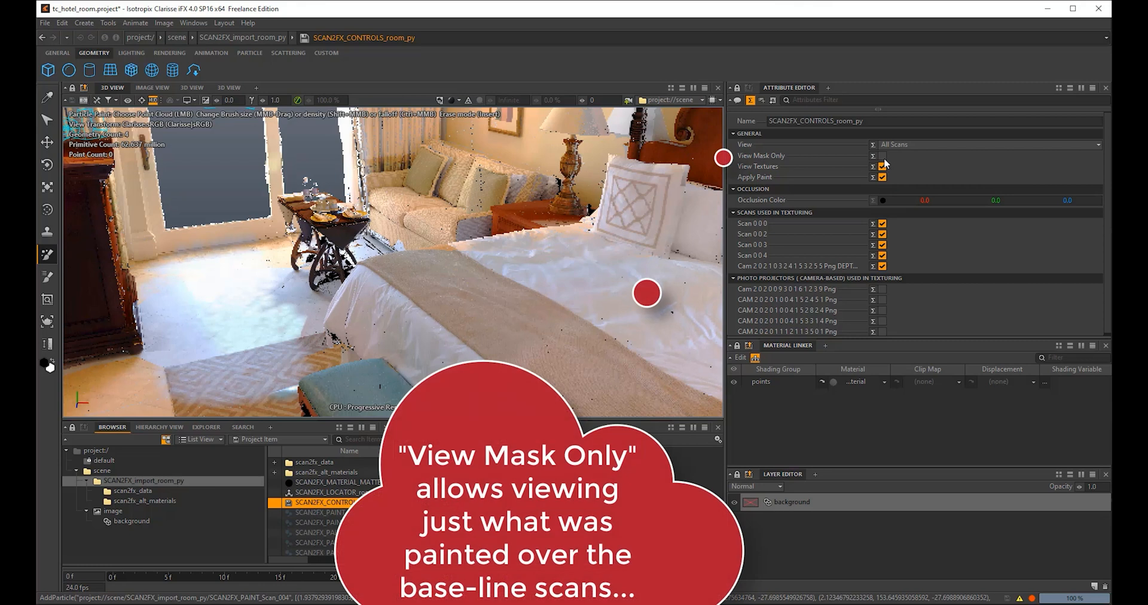
left_click(883, 156)
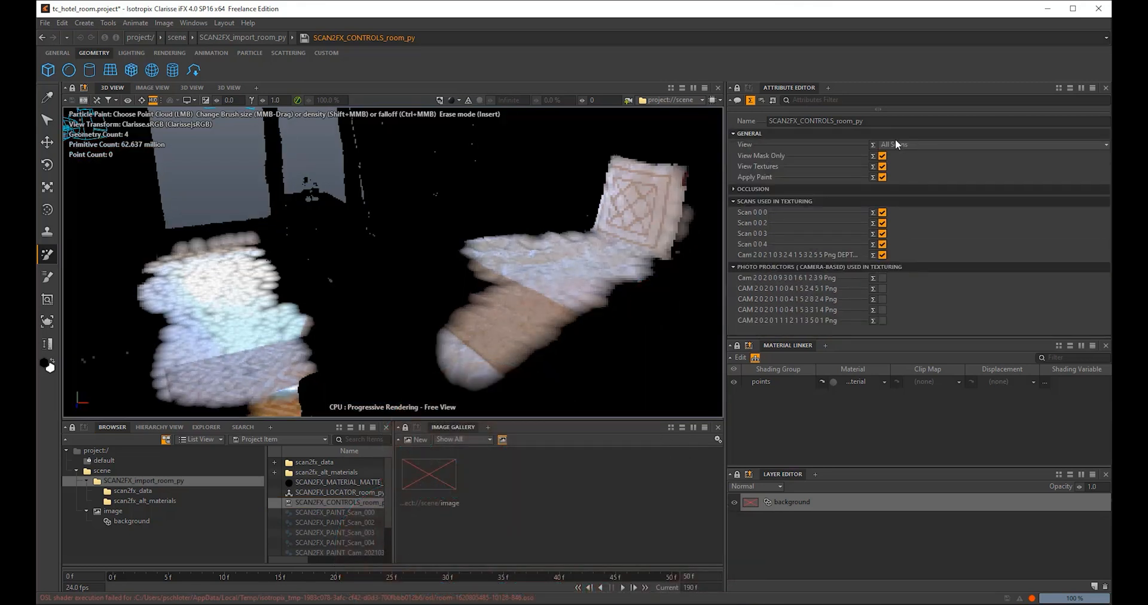
left_click(899, 145)
left_click(909, 169)
left_click(905, 146)
left_click(904, 181)
mouse_move(477, 254)
left_mouse_down("alt")
mouse_move(457, 289)
mouse_move(482, 282)
left_mouse_up("alt")
left_click_drag(364, 272, 368, 273, "alt")
- Show only the Scan_003 paint mask and add more SCAN2FX_PAINT_Scan_003 particles over the bed area
left_click(905, 146)
left_click(913, 189)
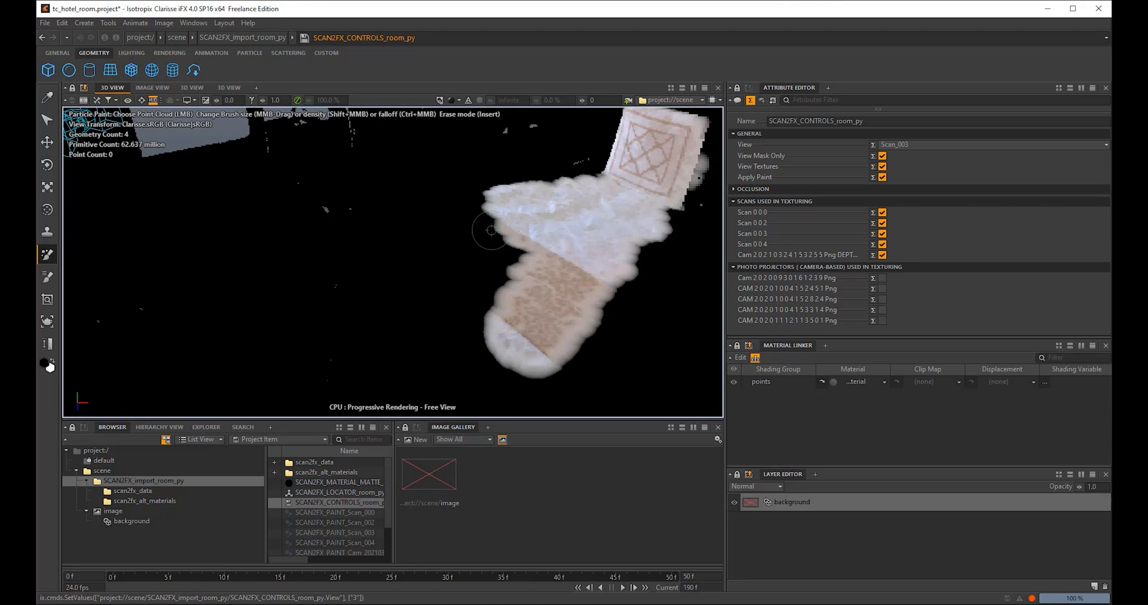
left_click(343, 531)
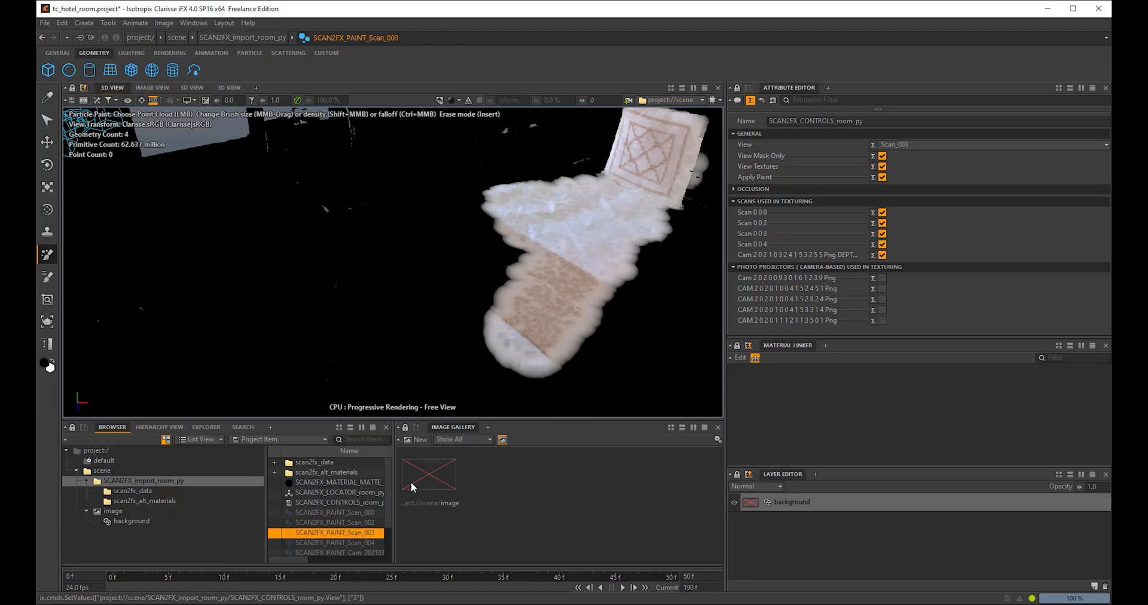
mouse_move(562, 251)
left_mouse_down()
mouse_move(574, 278)
mouse_move(553, 288)
left_mouse_up()
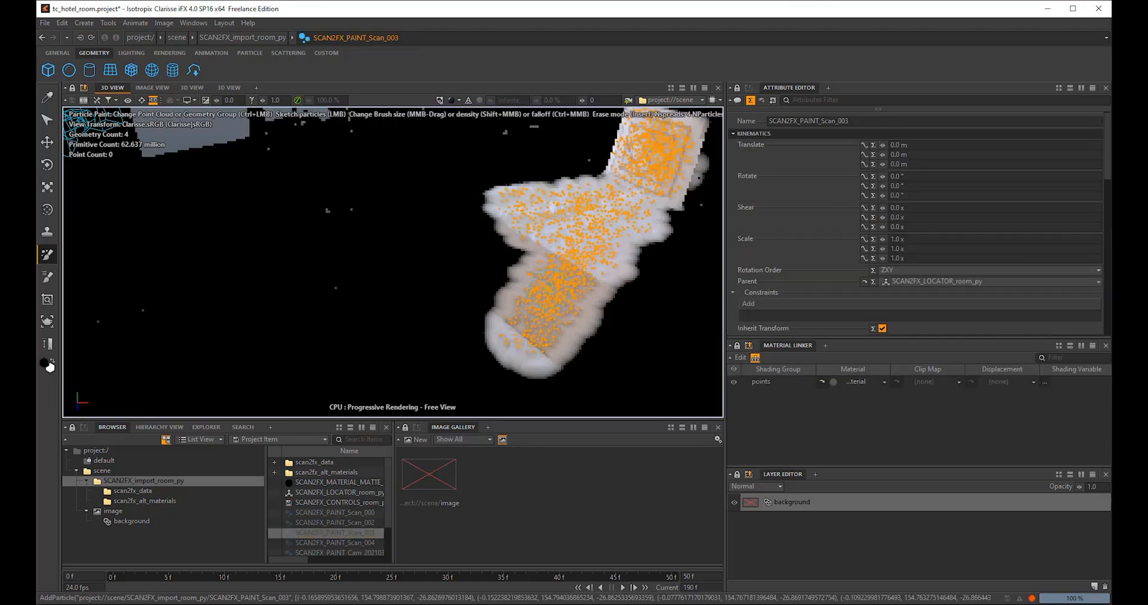
- Set the View in SCAN2FX_CONTROLS_room_py back to All Scans, turn off View Mask Only and check the blended room
left_click(343, 502)
left_click(905, 148)
left_click(907, 159)
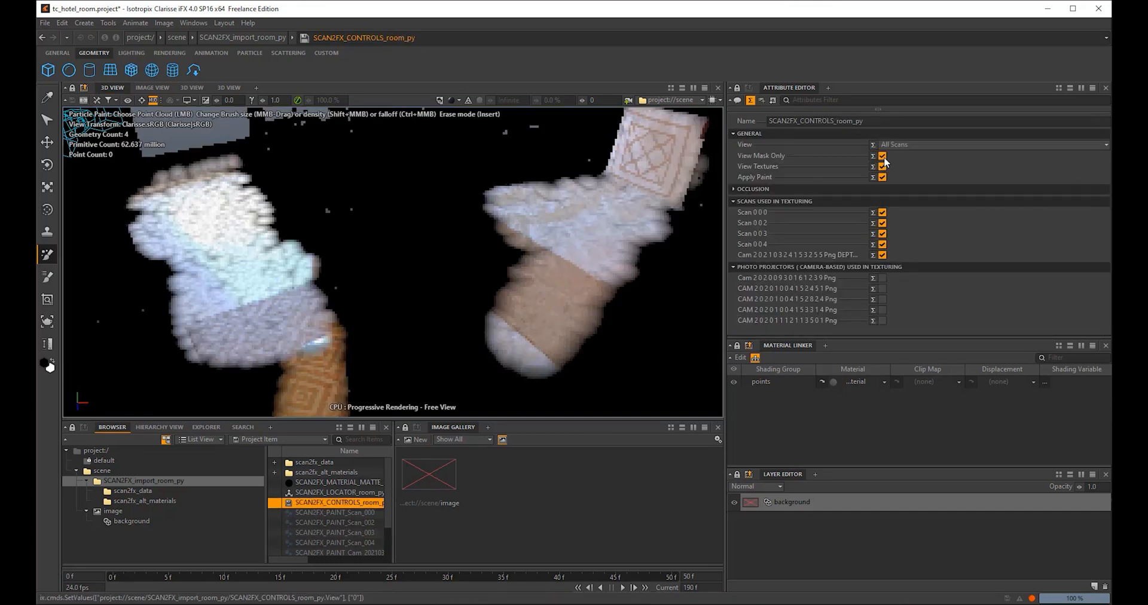
left_click(882, 156)
left_click_drag(393, 263, 397, 239, "alt")
middle_click_drag(397, 240, 395, 268, "alt")
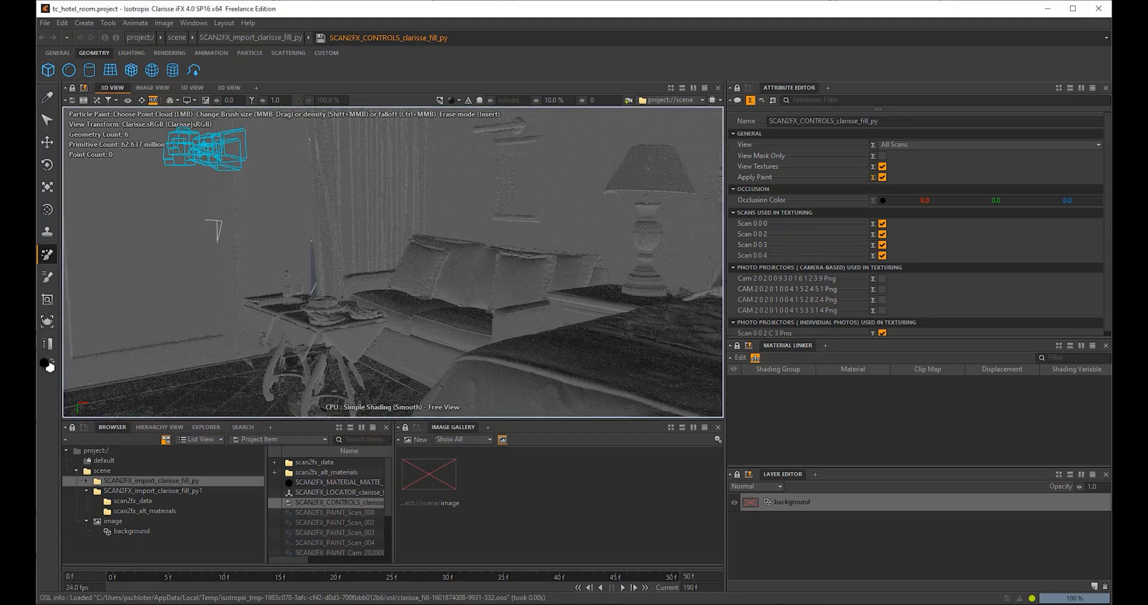
left_click_drag(392, 263, 365, 294, "alt")
left_click_drag(492, 270, 347, 274, "alt")
left_click_drag(464, 250, 383, 263, "alt")
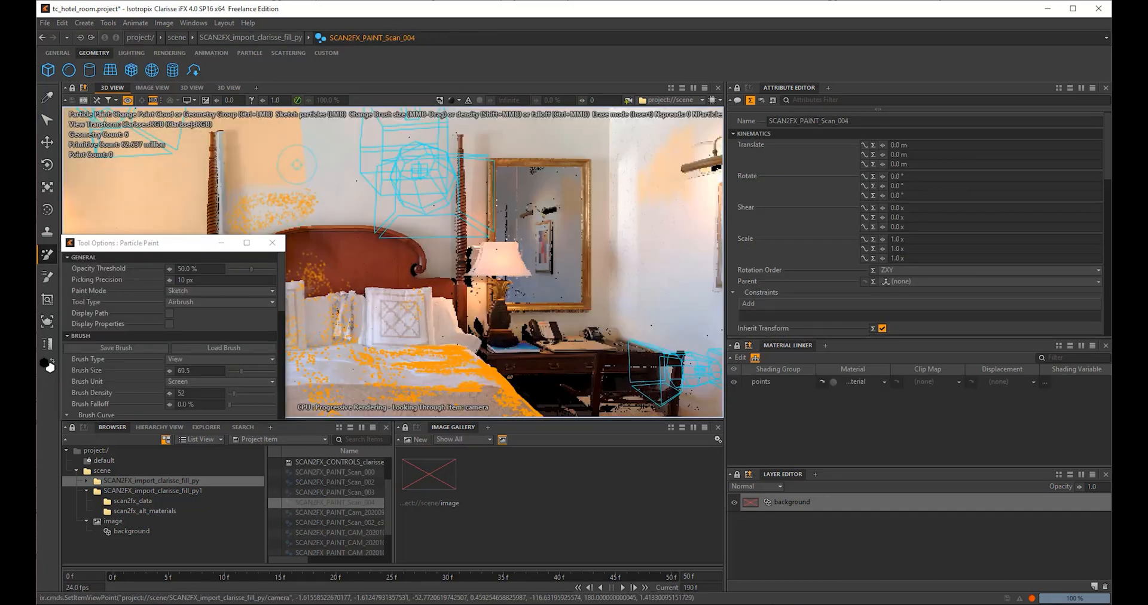
- Paint SCAN2FX_PAINT_Scan_004 particles on the wall above the headboard and near the wall lamp, and undo the last stroke
left_click_drag(297, 164, 272, 173)
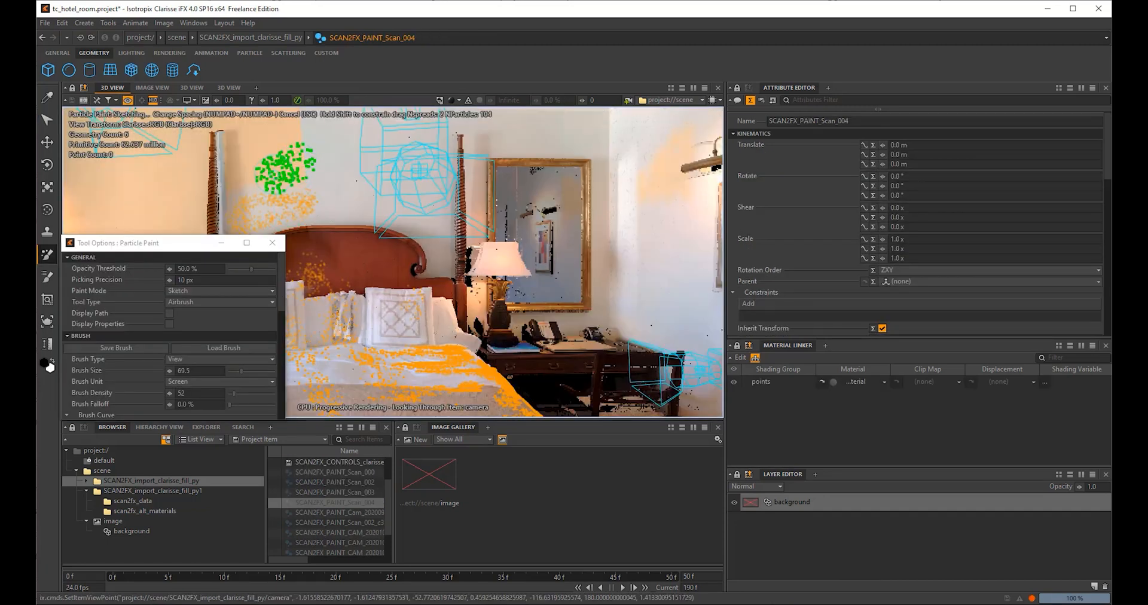
left_click_drag(272, 173, 256, 174)
left_click_drag(671, 142, 651, 172)
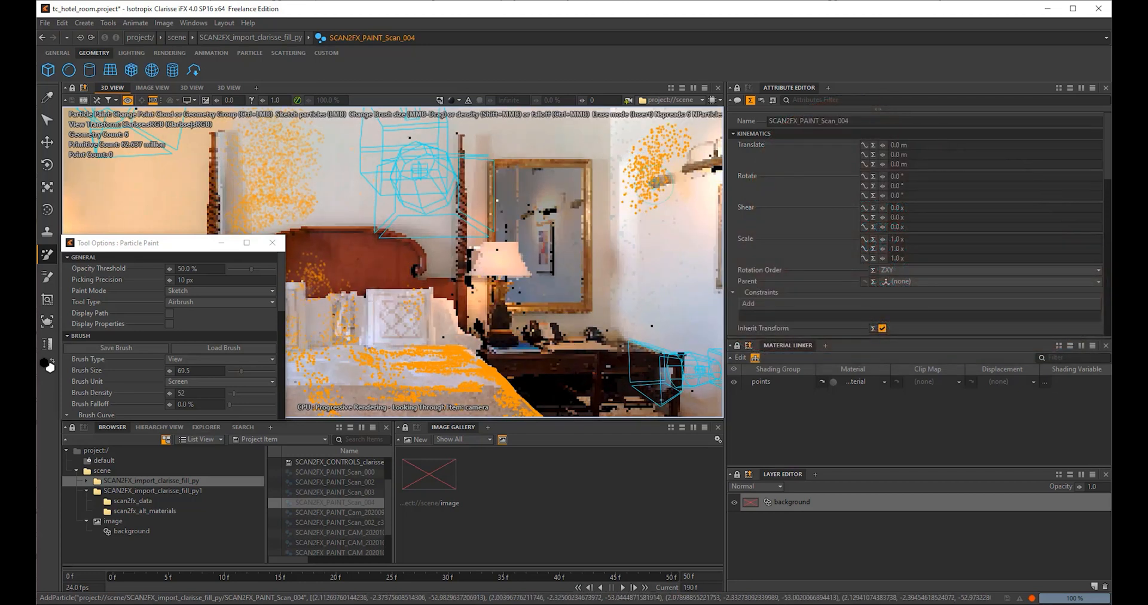
key("ctrl+z")
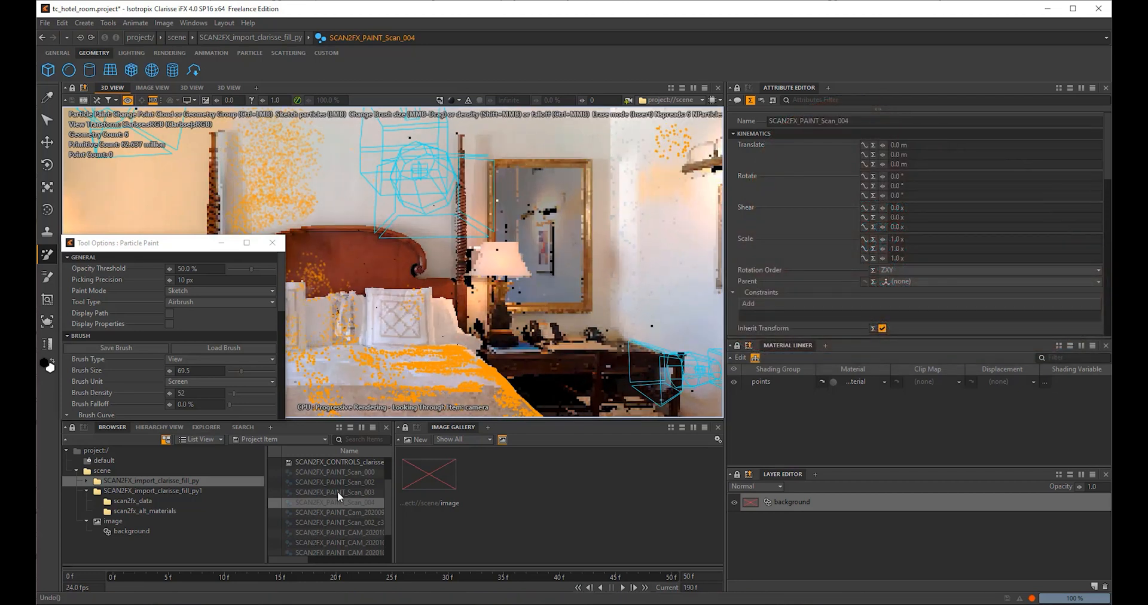
- Paint SCAN2FX_PAINT_Scan_003 particles on the wall near the wall lamp, and undo the last two strokes
left_click(339, 493)
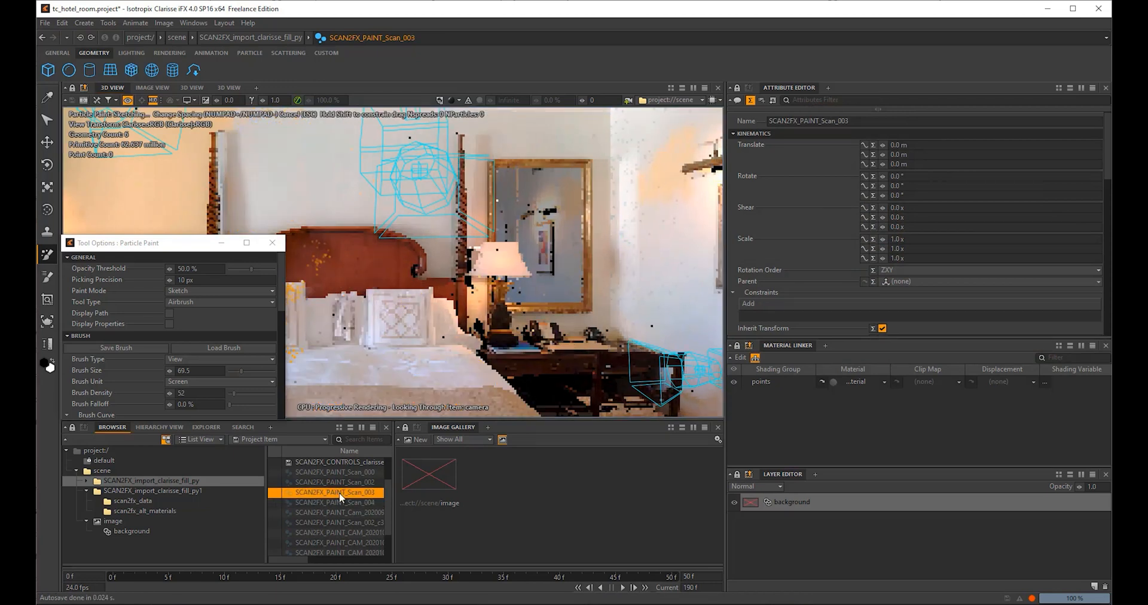
left_click_drag(657, 129, 640, 206)
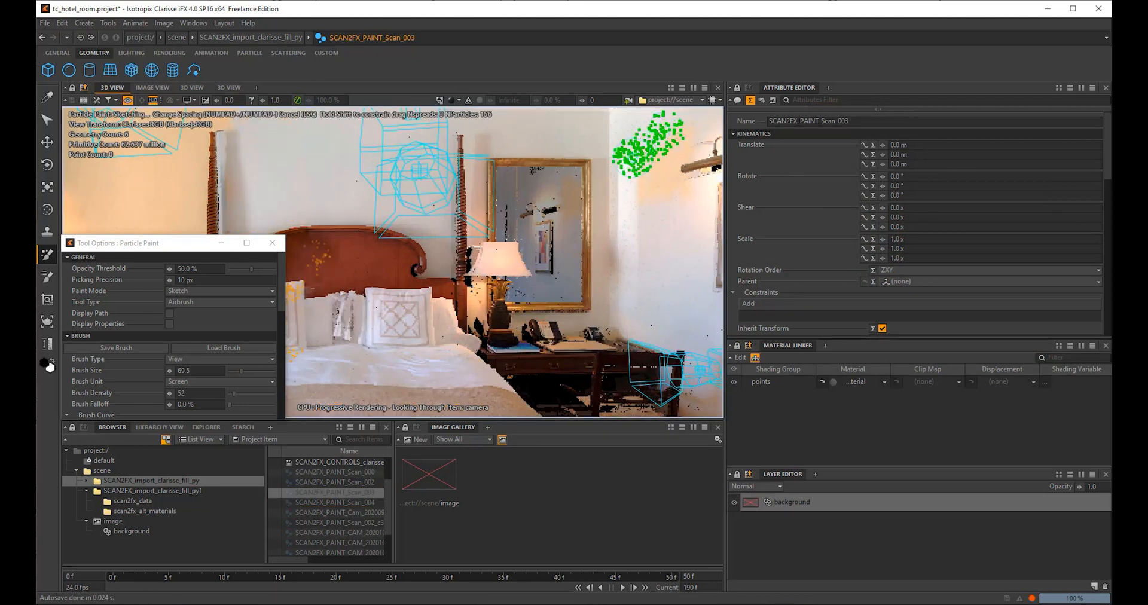
left_click_drag(651, 172, 651, 215)
left_click(657, 210)
key("ctrl+z")
key("ctrl+z")
- Select the window glass fill_glass_elements_obj, open its dielectric material and check the Refraction Gain in the shading settings
left_click_drag(450, 250, 450, 250, "alt")
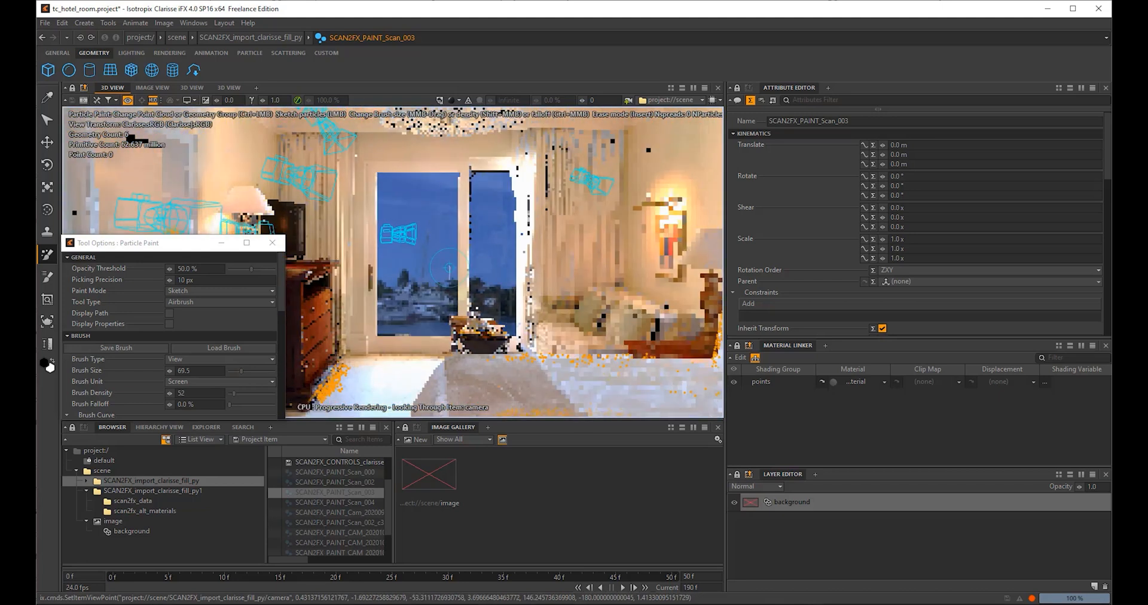
key("s")
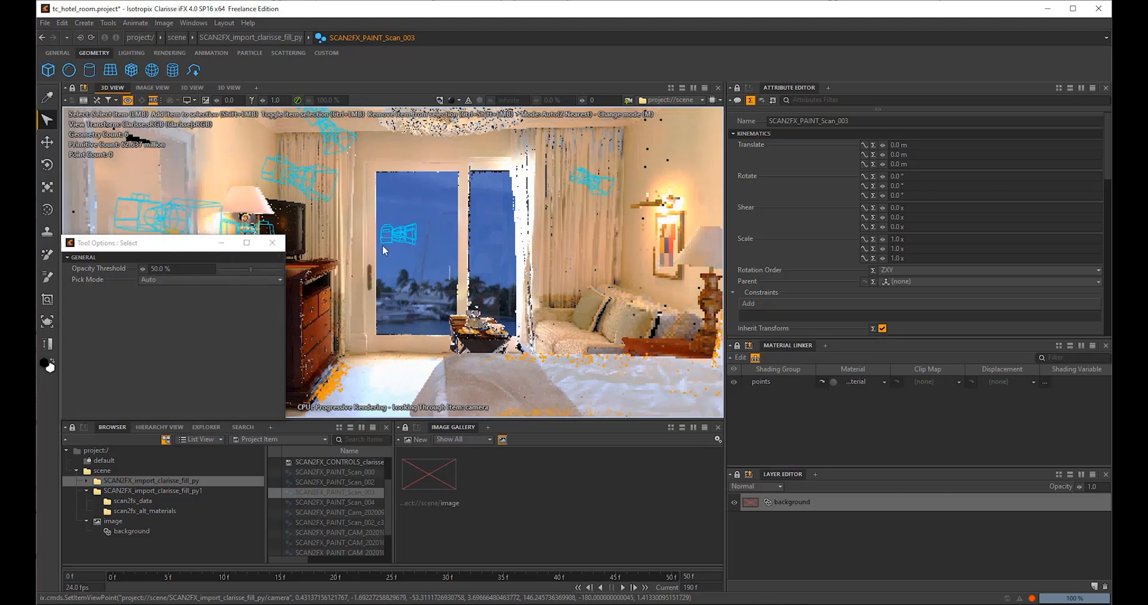
left_click(416, 275)
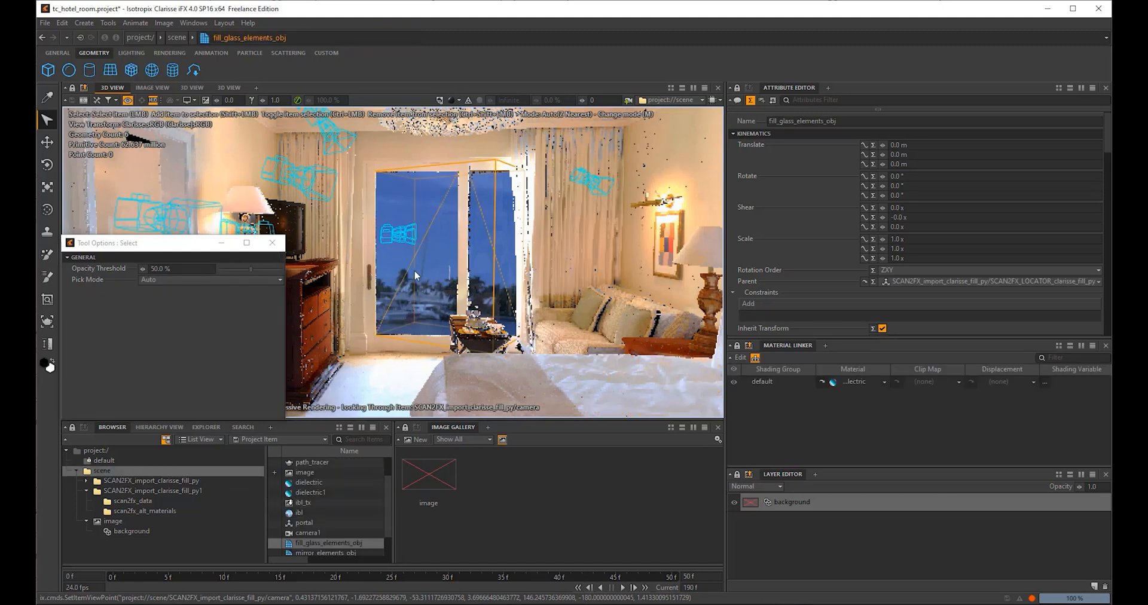
left_click(822, 382)
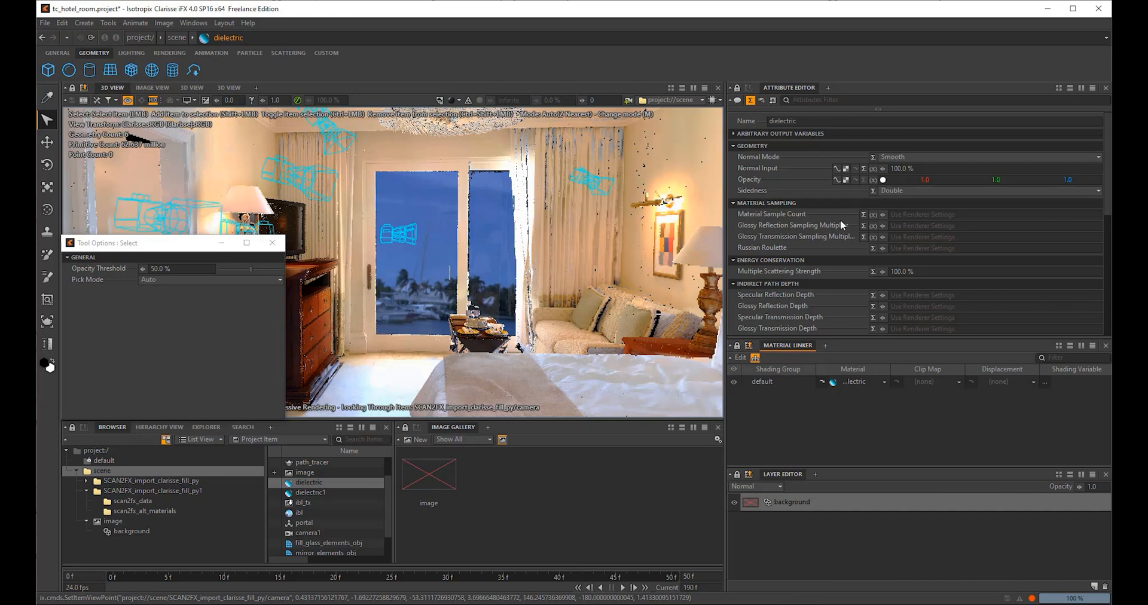
scroll(841, 267, "down", 10)
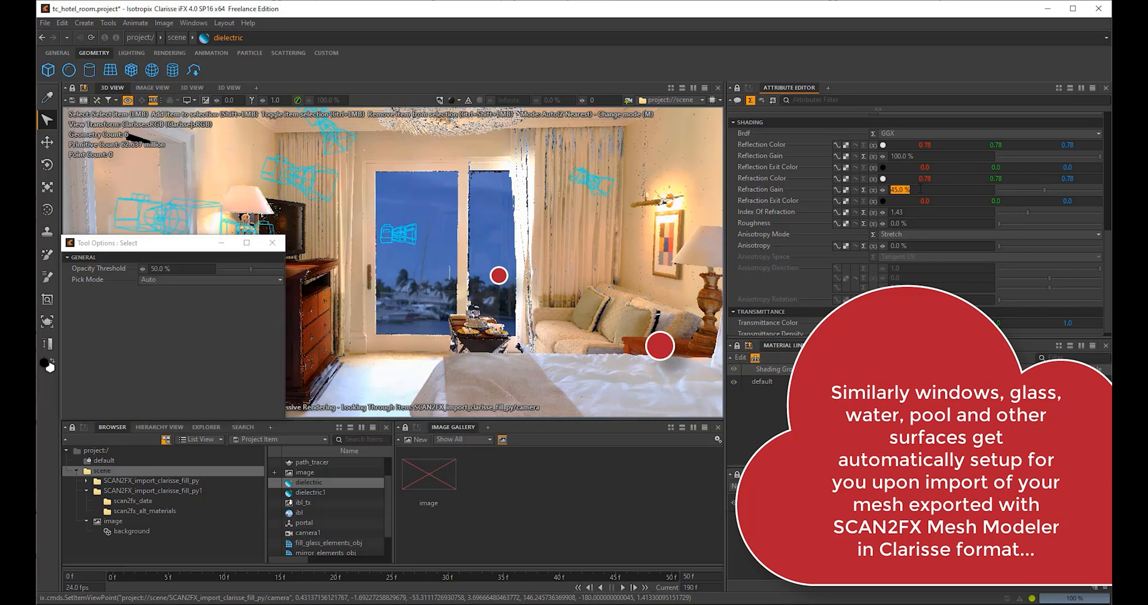
key("Return")
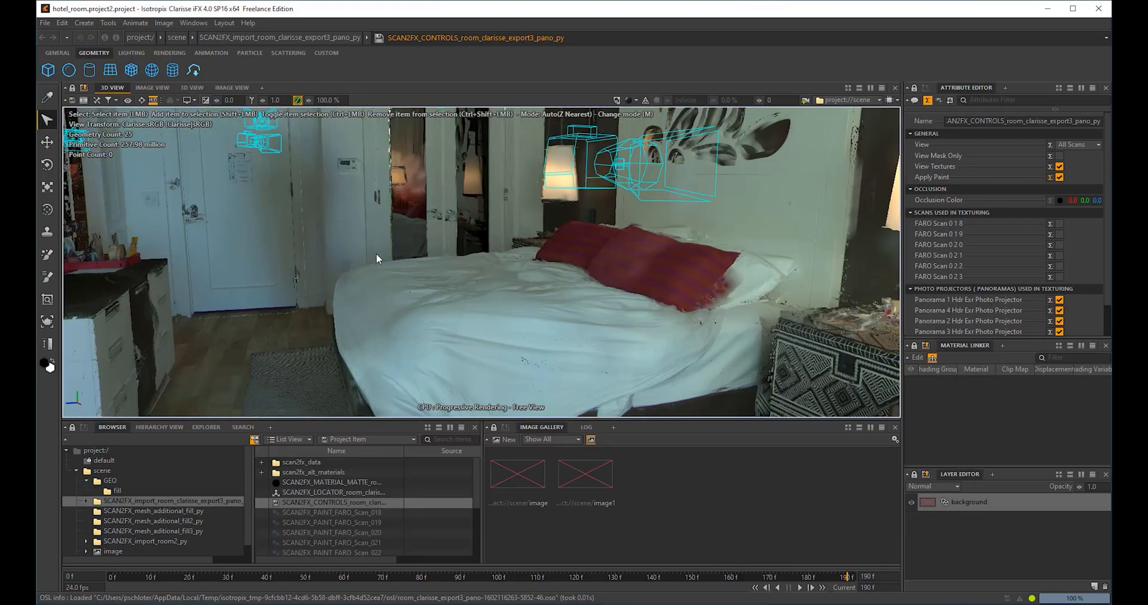
- Examine the textured room in hotel_room.project2 around the bed, sofa and coffee table, the evacuation plan, the ceiling and the floor
left_click_drag(418, 263, 526, 263, "alt")
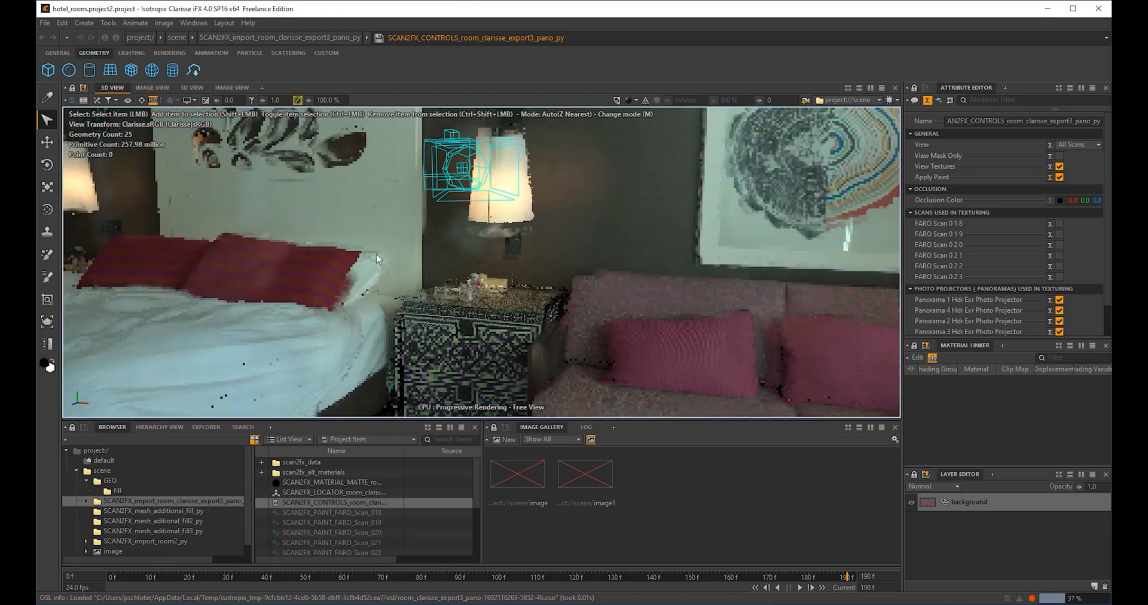
mouse_move(518, 266)
left_mouse_down("alt")
mouse_move(388, 270)
mouse_move(556, 266)
mouse_move(547, 250)
mouse_move(562, 317)
mouse_move(610, 322)
left_mouse_up("alt")
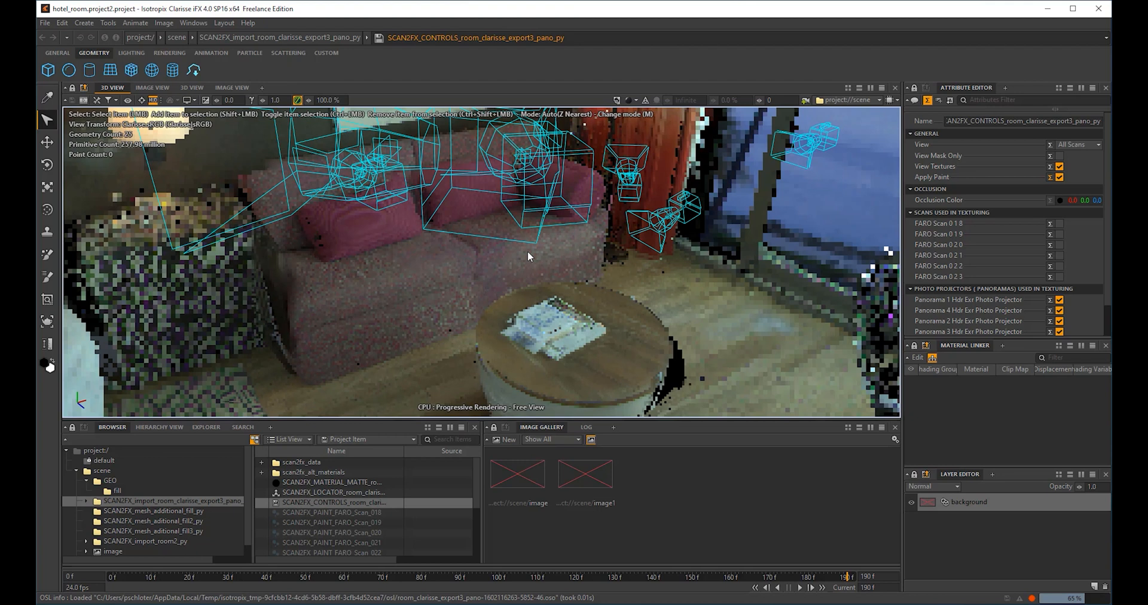
left_click_drag(516, 275, 335, 252, "alt")
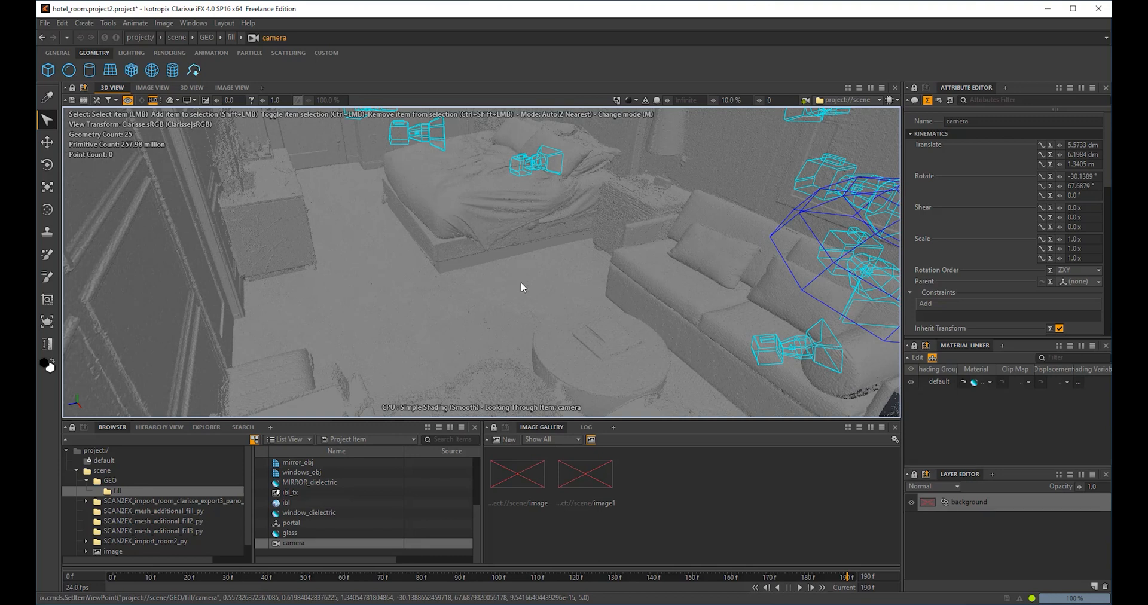
scroll(522, 282, "up", 5)
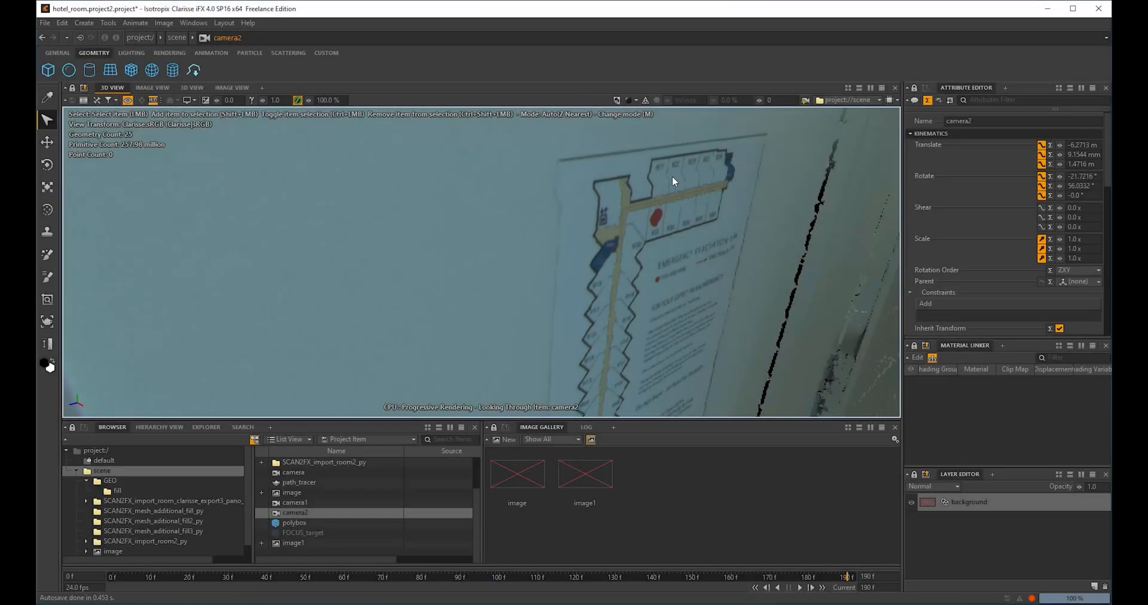
scroll(671, 179, "up", 5)
left_click_drag(598, 198, 497, 161, "alt")
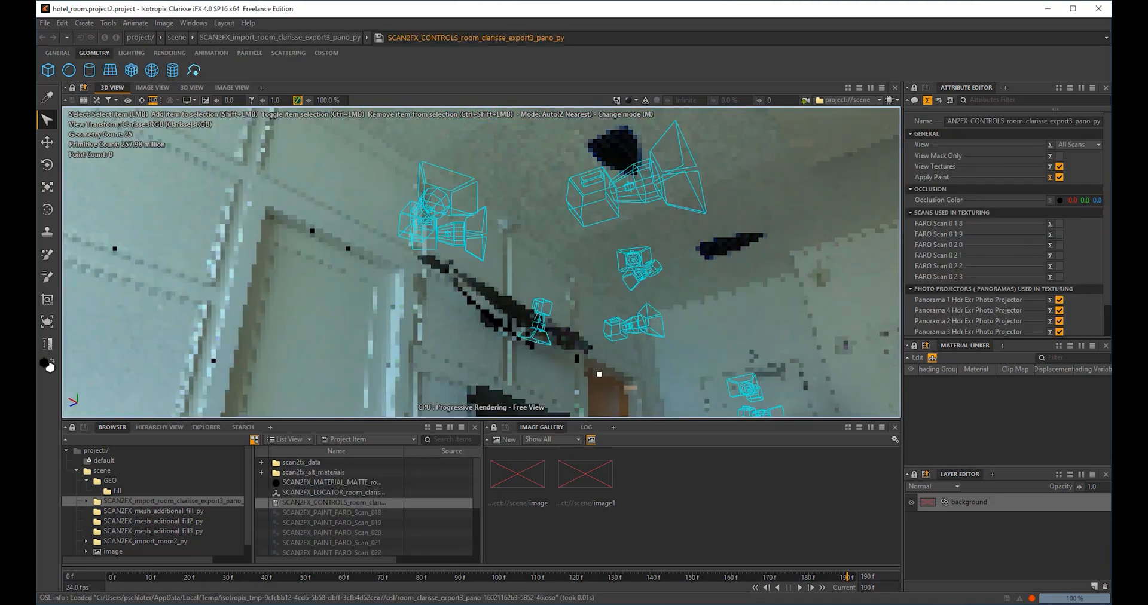
left_click_drag(531, 230, 552, 271, "alt")
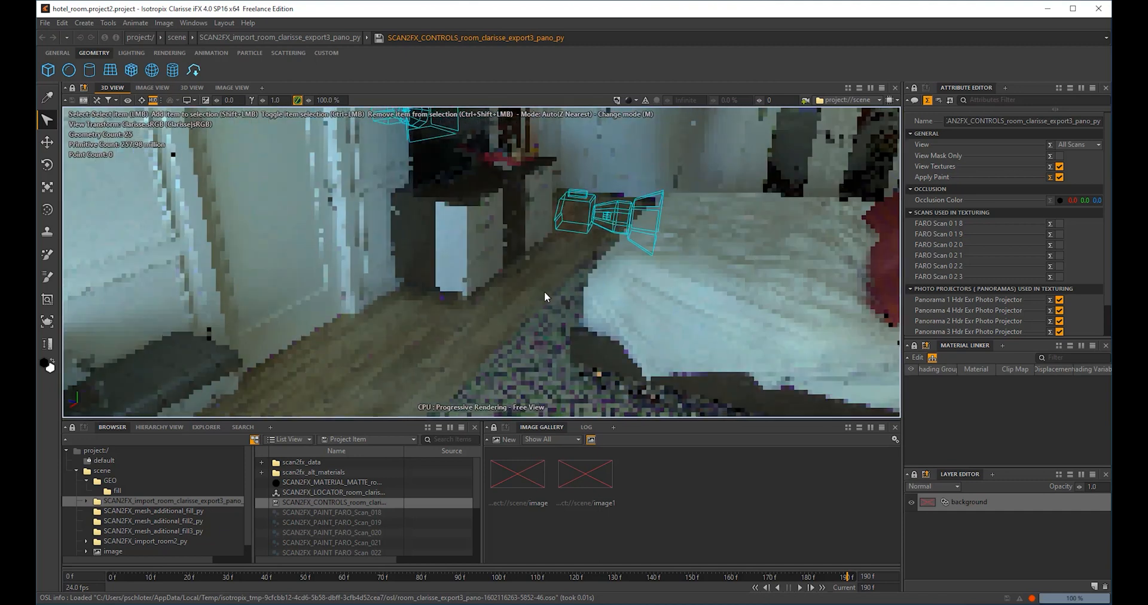